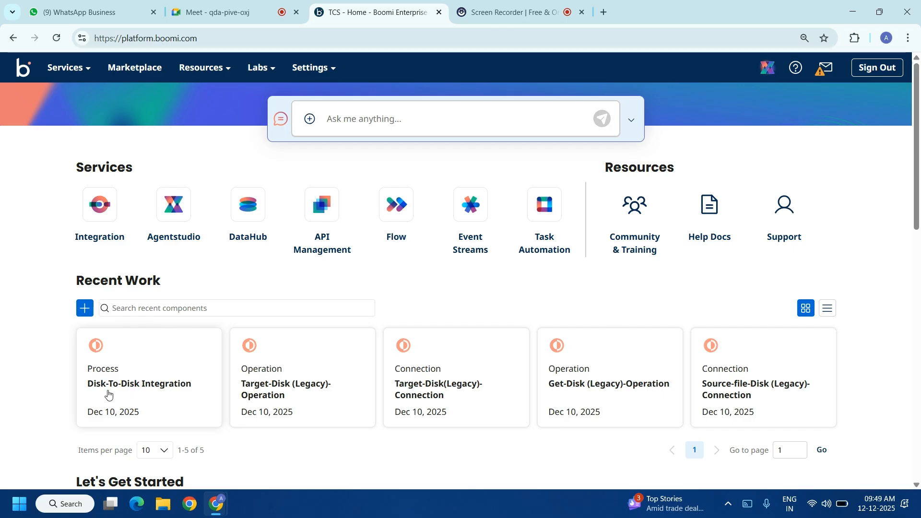
Open the Disk-To-Disk Integration process in Build and dismiss the new-canvas introduction
{"action": "left_click", "coordinate": [136, 389]}
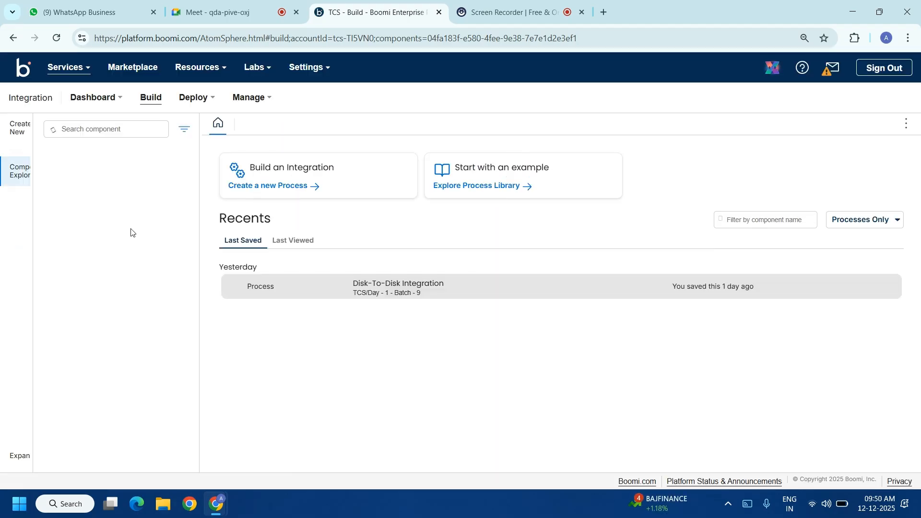
{"action": "left_click", "coordinate": [383, 290]}
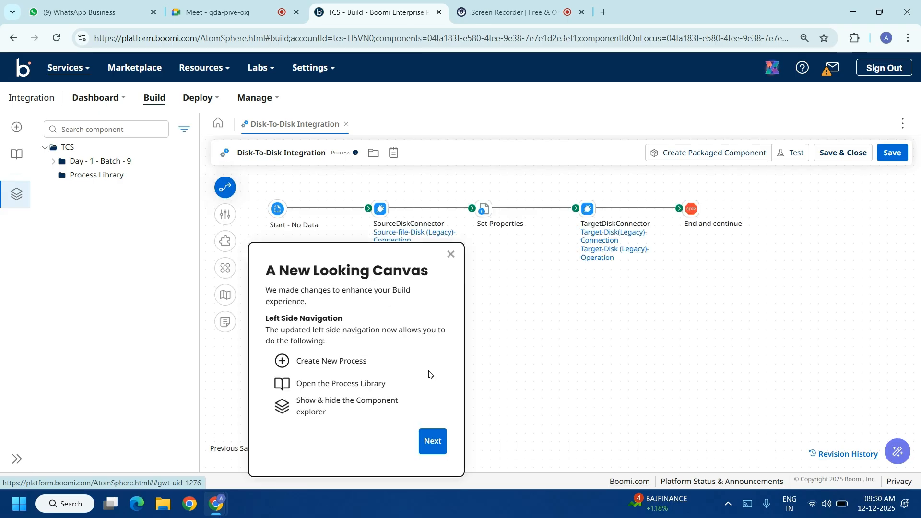
{"action": "left_click", "coordinate": [451, 253]}
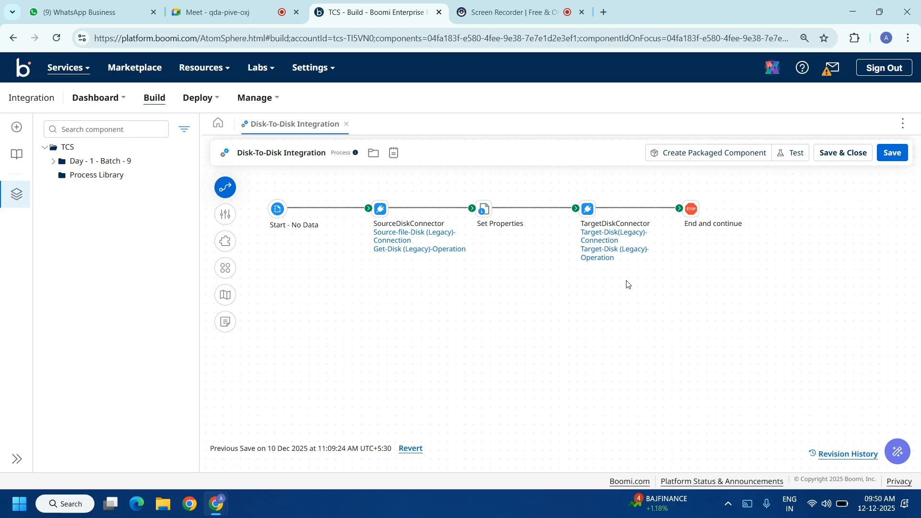
Examine the shapes of the disk-to-disk flow and the available Connect, Execute and Logic steps
{"action": "mouse_move", "coordinate": [402, 257]}
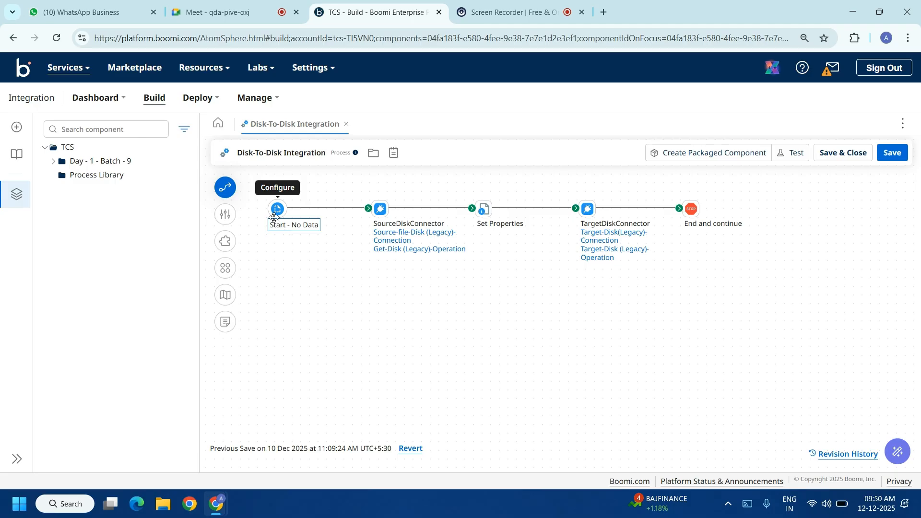
{"action": "mouse_move", "coordinate": [377, 202]}
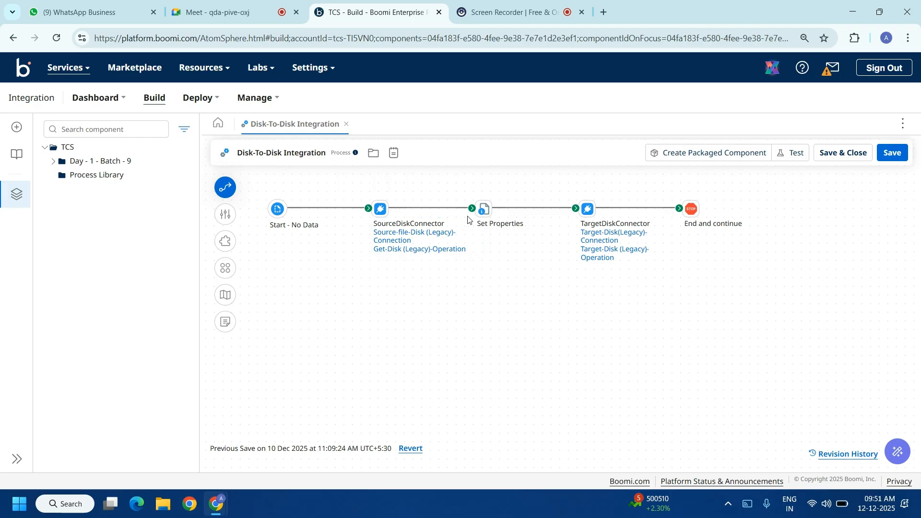
{"action": "mouse_move", "coordinate": [492, 224]}
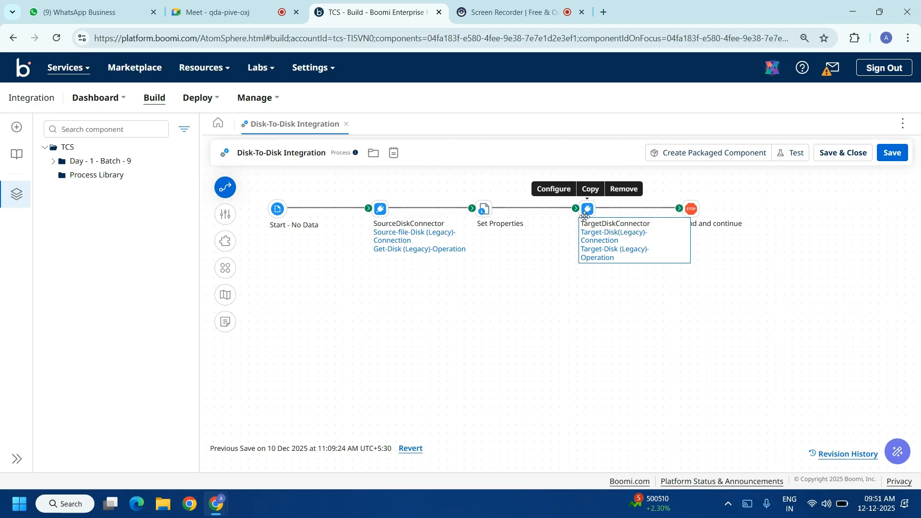
{"action": "mouse_move", "coordinate": [595, 215]}
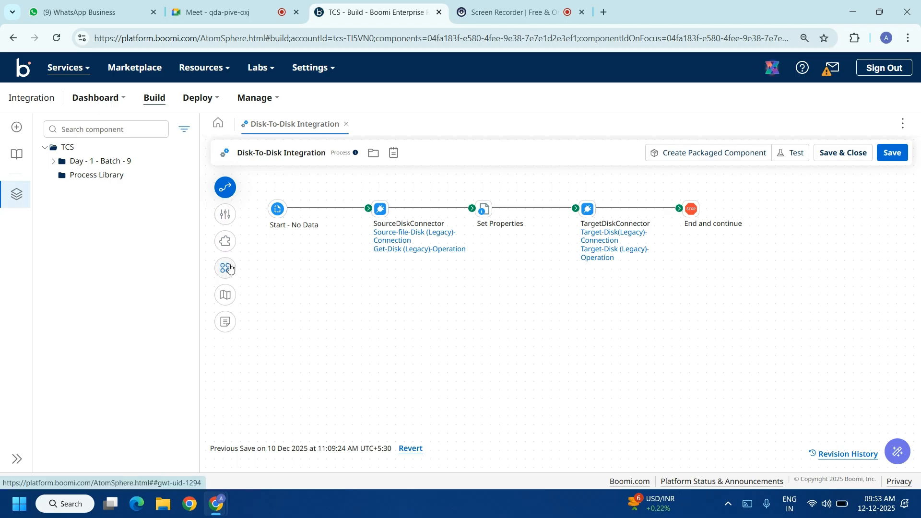
{"action": "left_click", "coordinate": [227, 192]}
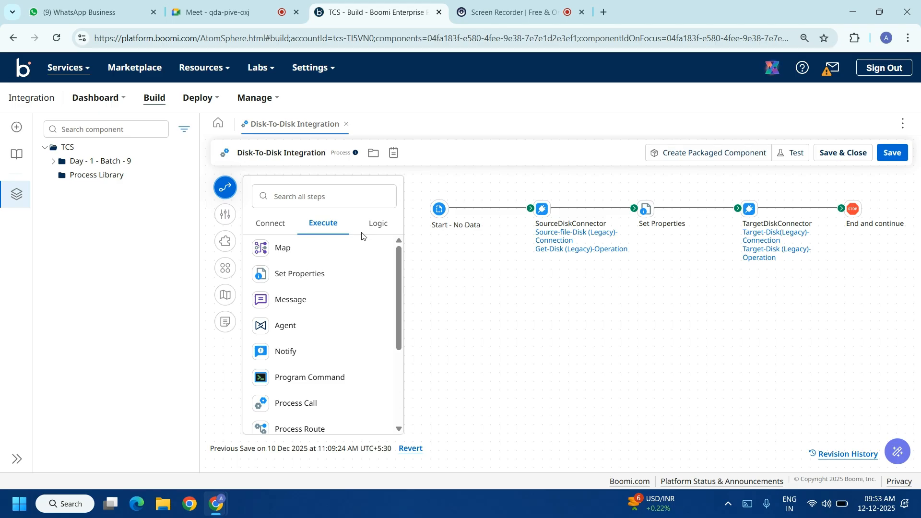
{"action": "left_click", "coordinate": [281, 229]}
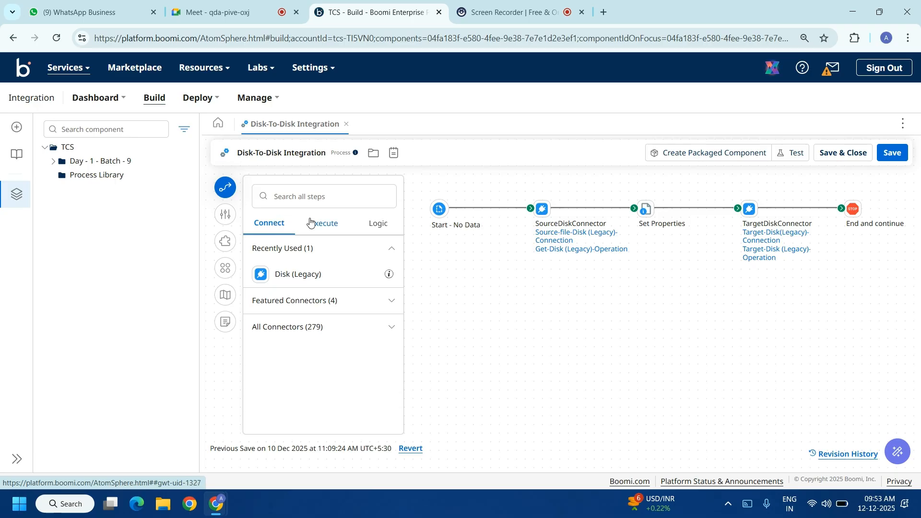
{"action": "left_click", "coordinate": [325, 225]}
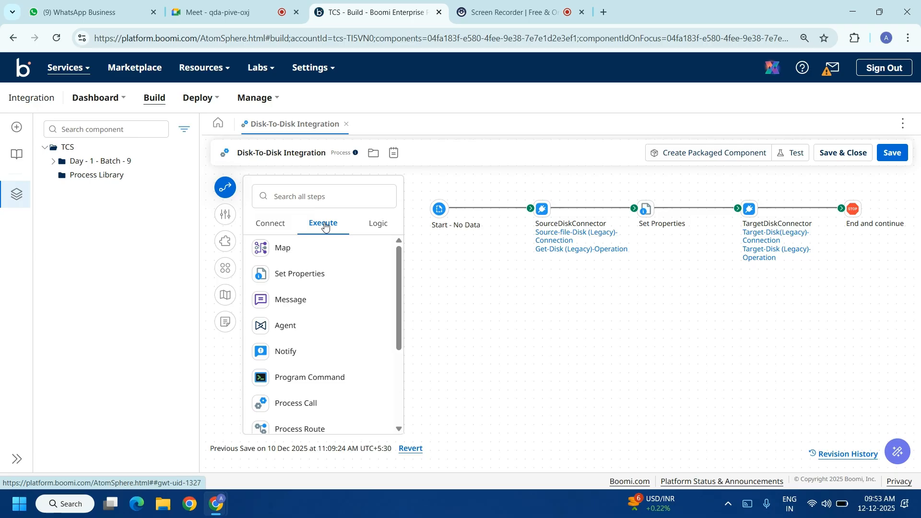
{"action": "left_click", "coordinate": [378, 226]}
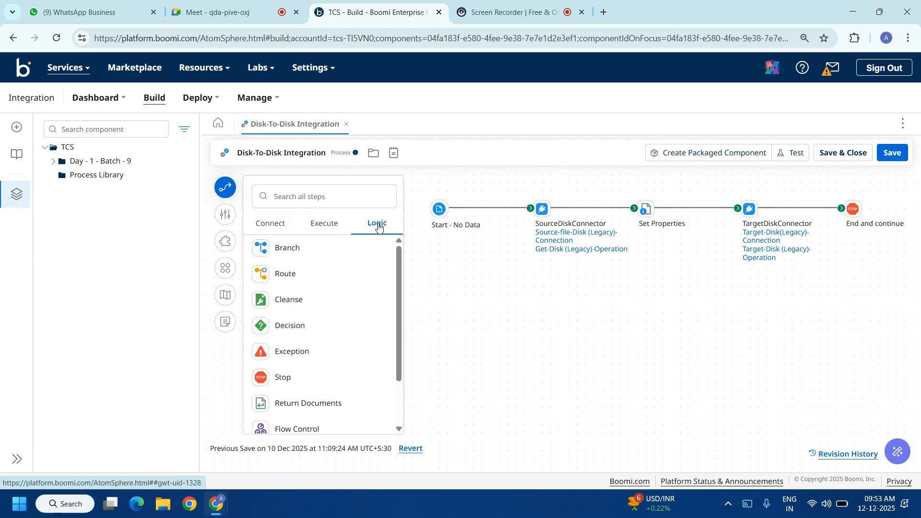
Switch to the desktop and open the Dell Boomi folder, leaving no items selected
{"action": "key", "text": "super+d"}
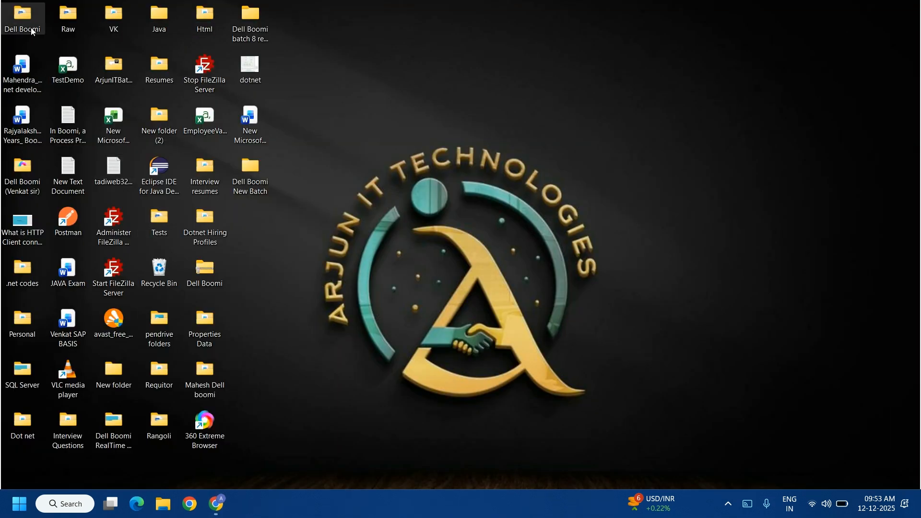
{"action": "double_click", "coordinate": [22, 19]}
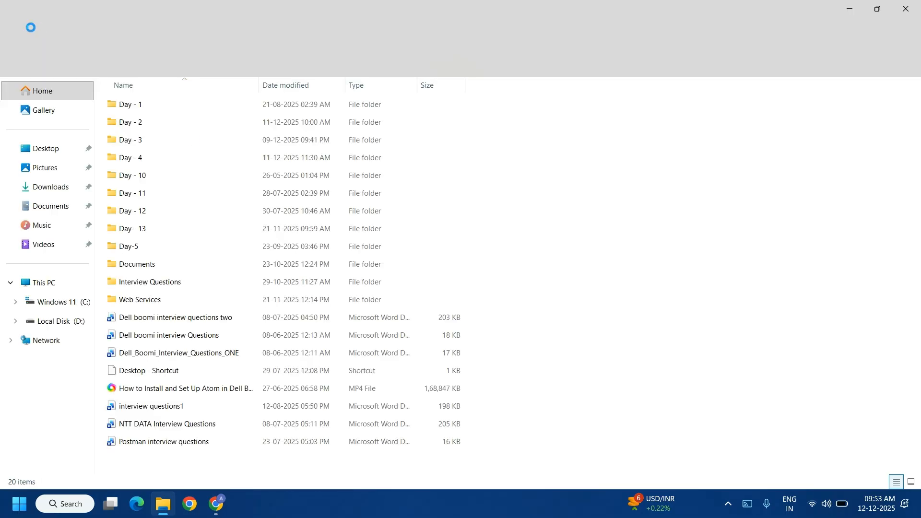
{"action": "left_click_drag", "start_coordinate": [250, 202], "coordinate": [221, 289]}
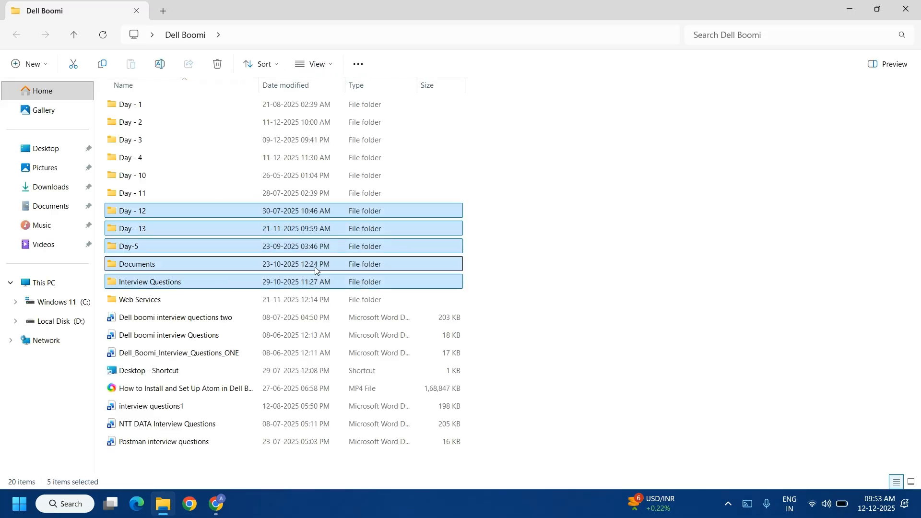
{"action": "left_click", "coordinate": [643, 279]}
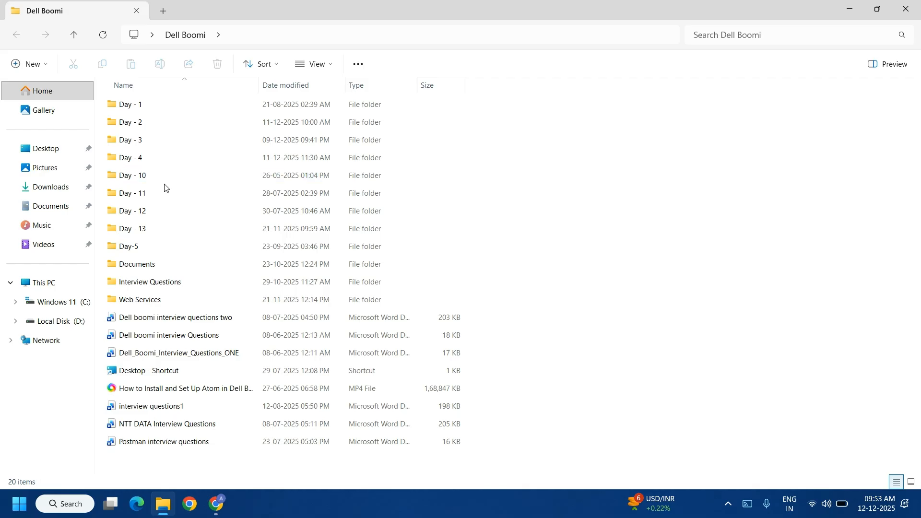
Look through the contents of the Day - 10, Day - 11, Day - 12 and Day - 13 folders
{"action": "double_click", "coordinate": [151, 178]}
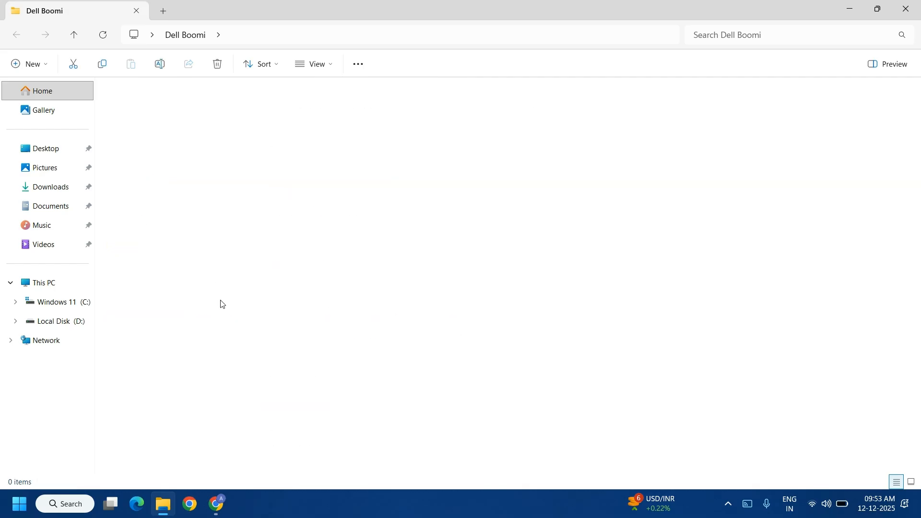
{"action": "key", "text": "alt+Left"}
{"action": "key", "text": "Down"}
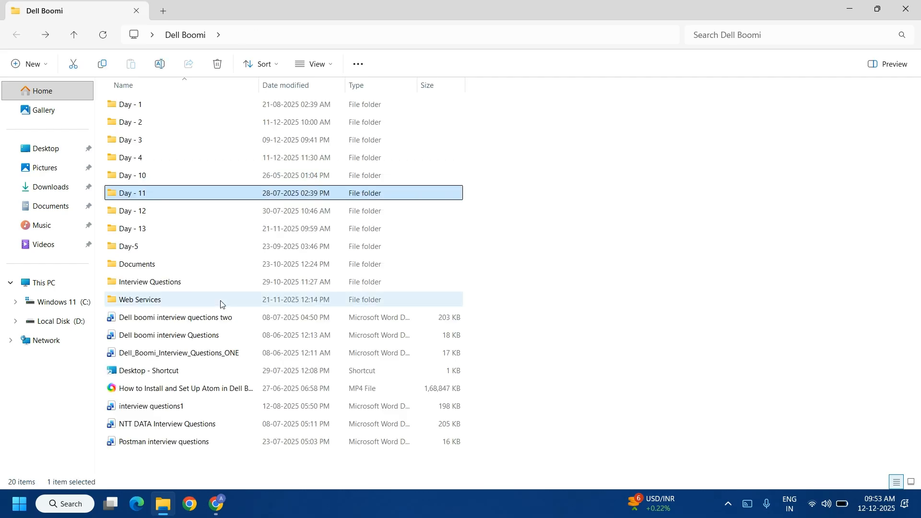
{"action": "key", "text": "Return"}
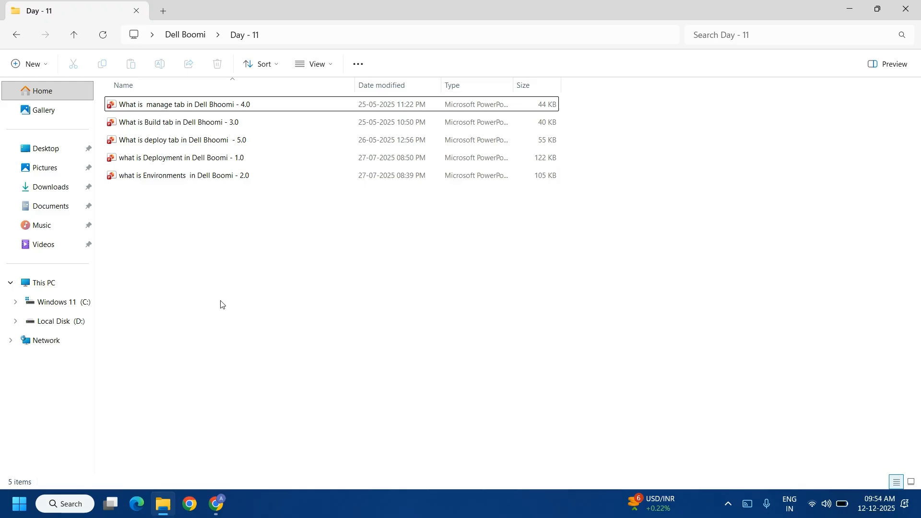
{"action": "key", "text": "alt+Left"}
{"action": "key", "text": "Down"}
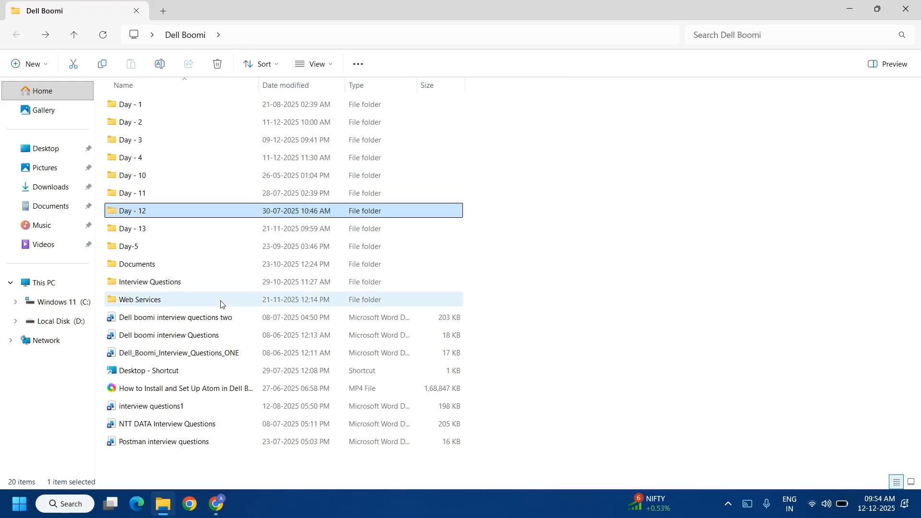
{"action": "key", "text": "Return"}
{"action": "key", "text": "alt+Up"}
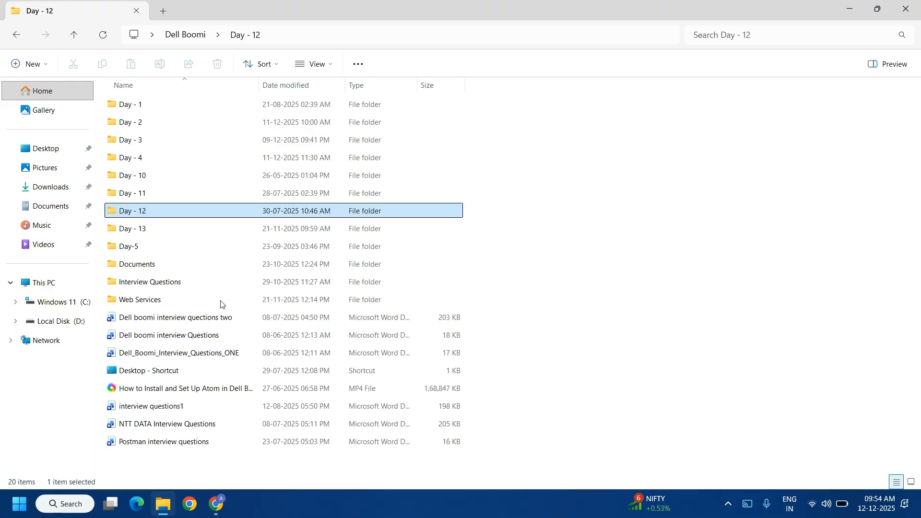
{"action": "key", "text": "Down"}
{"action": "key", "text": "Return"}
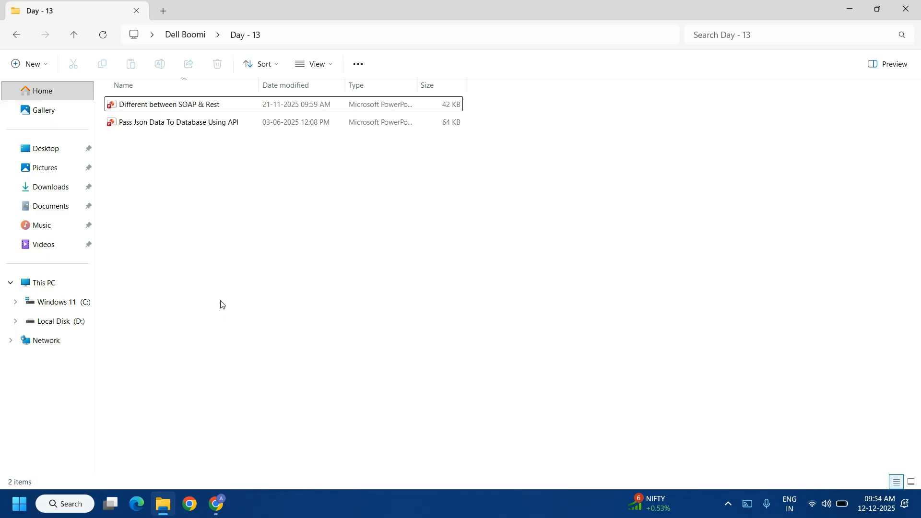
Check the contents of the Day-5 and Documents folders, and close the Dell Boomi folder window
{"action": "key", "text": "alt+Left"}
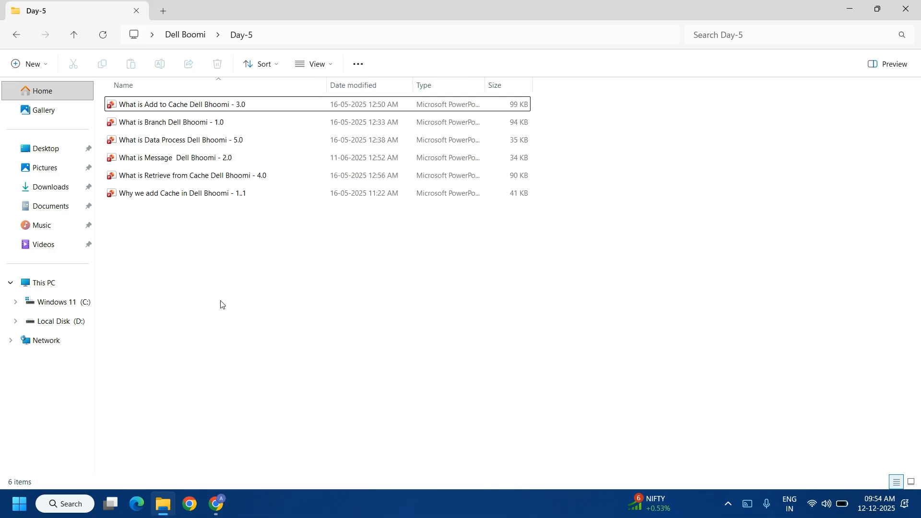
{"action": "key", "text": "alt+Left"}
{"action": "key", "text": "Down"}
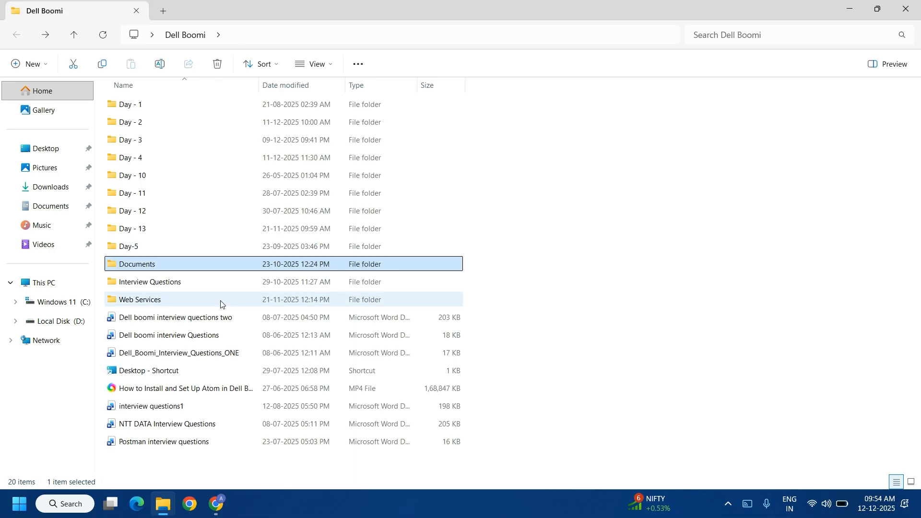
{"action": "key", "text": "Return"}
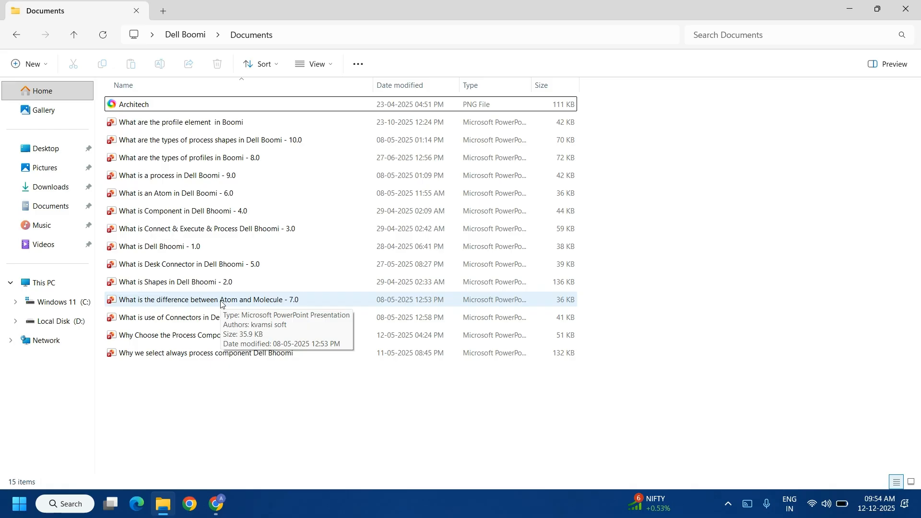
{"action": "key", "text": "alt+Left"}
{"action": "key", "text": "Down"}
{"action": "key", "text": "Down"}
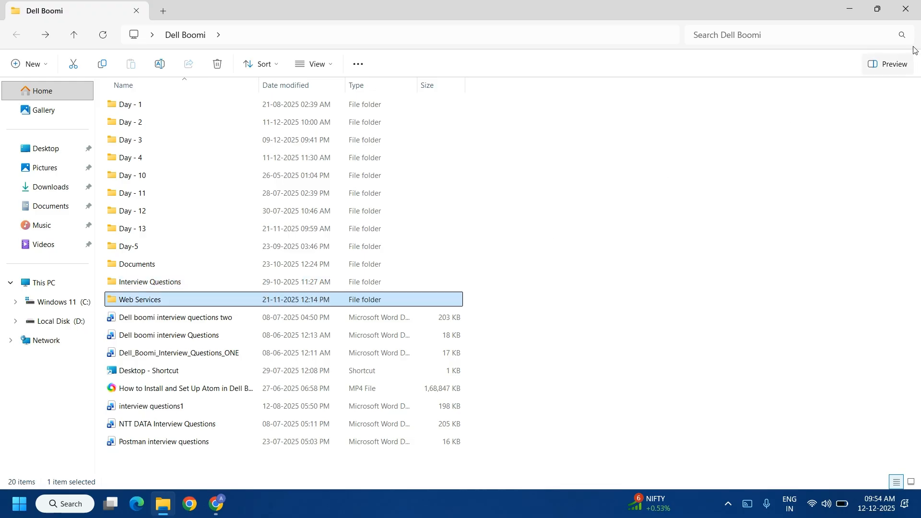
{"action": "left_click", "coordinate": [908, 18]}
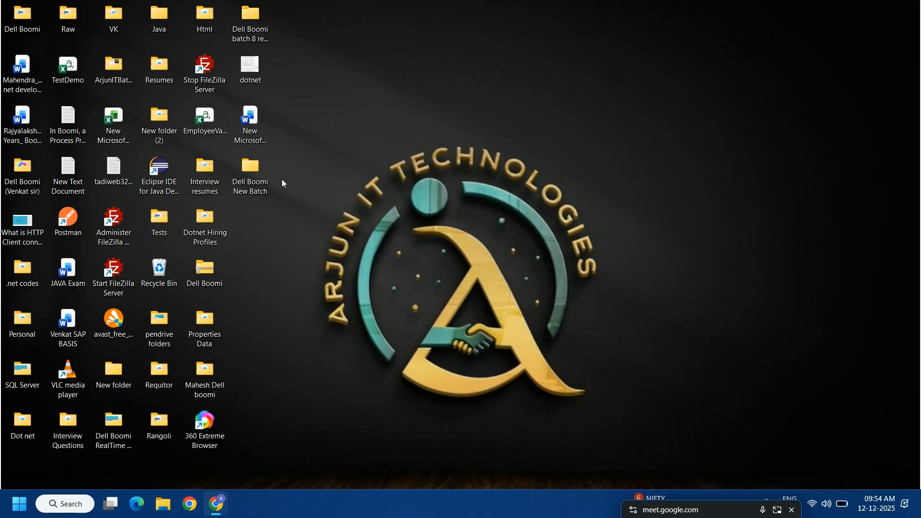
Check the Dell Boomi batch 8 recordings folder, close it and return to the Boomi process in Chrome
{"action": "double_click", "coordinate": [260, 20]}
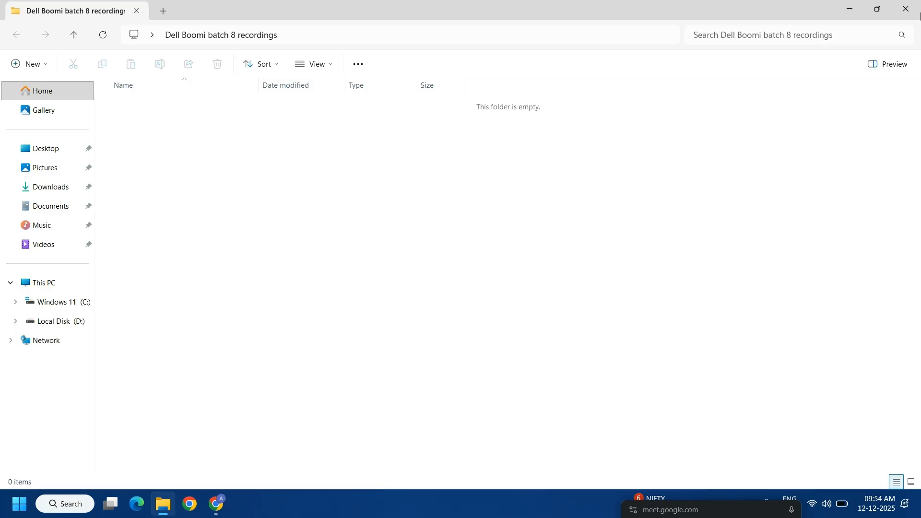
{"action": "left_click", "coordinate": [907, 11]}
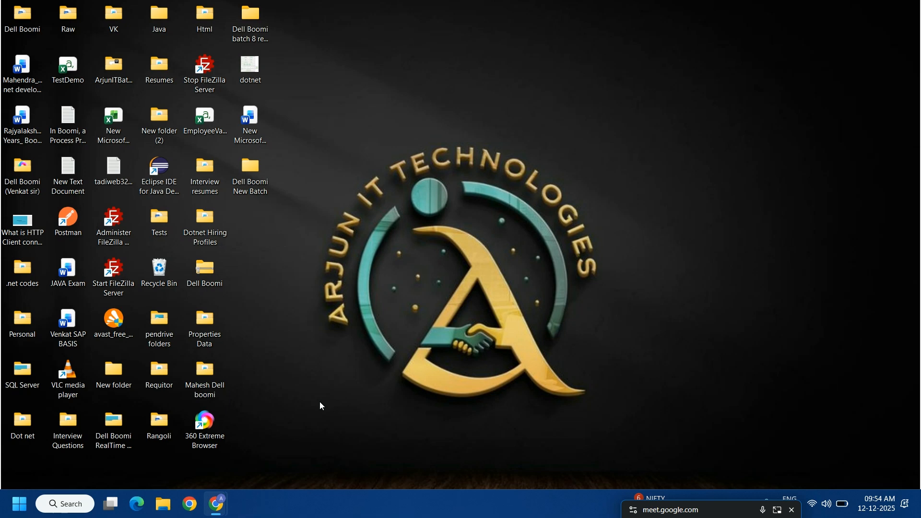
{"action": "mouse_move", "coordinate": [216, 514]}
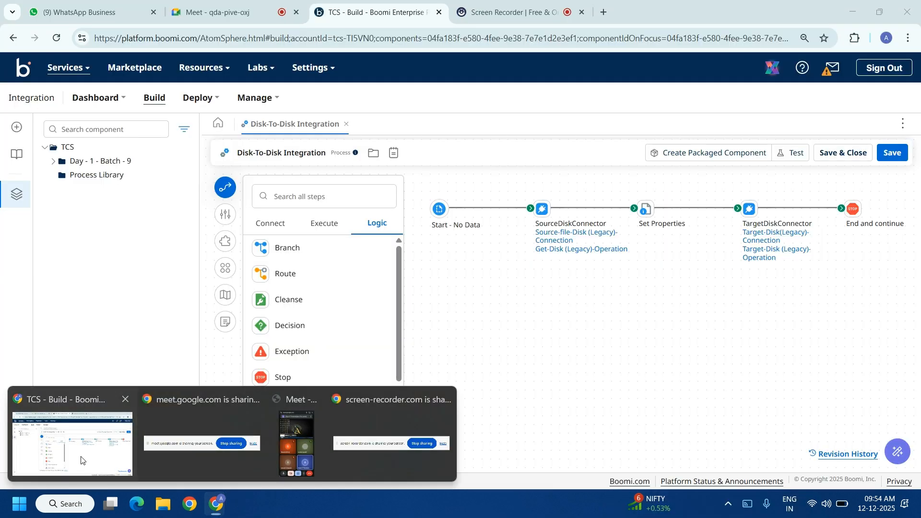
{"action": "left_click", "coordinate": [72, 455]}
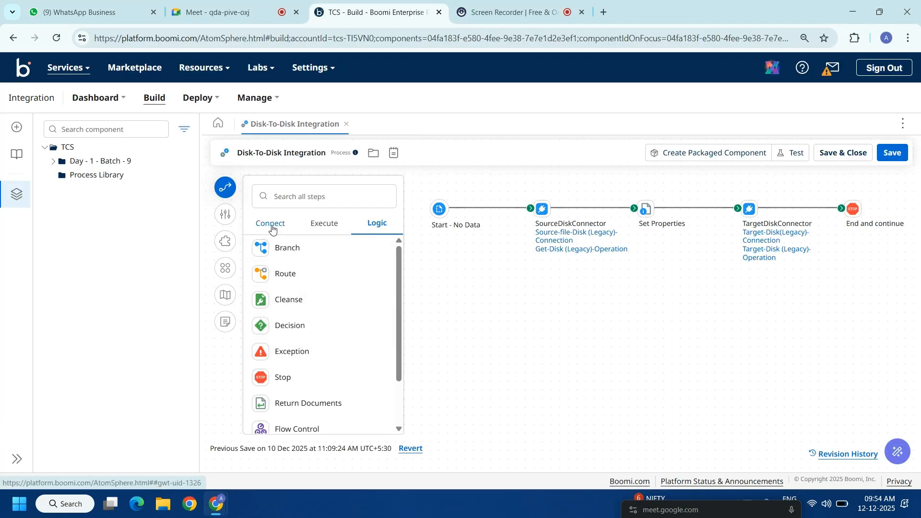
Expand the full list of connectors under the Connect steps and browse through it
{"action": "left_click", "coordinate": [271, 226]}
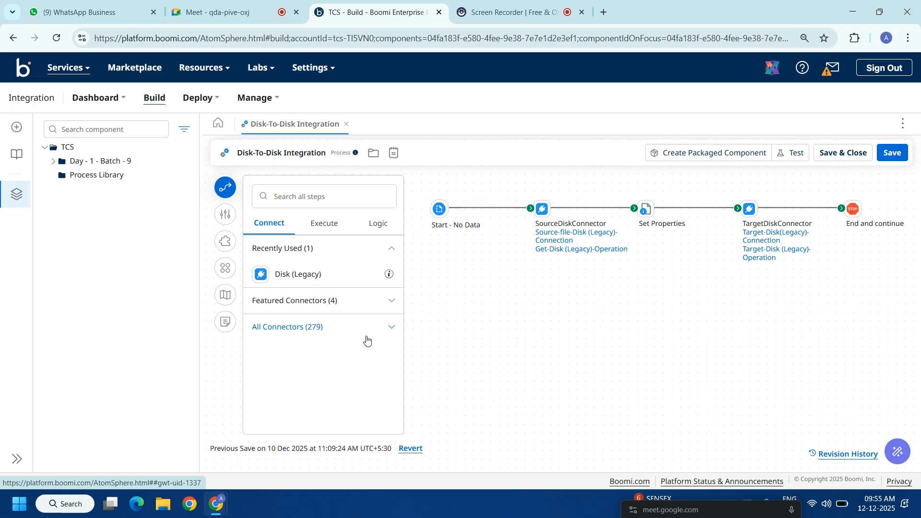
{"action": "left_click", "coordinate": [388, 334]}
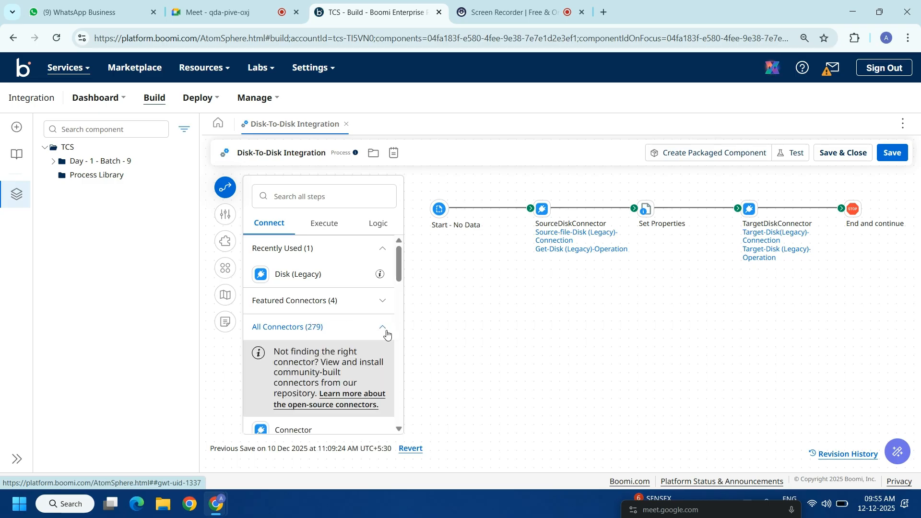
{"action": "left_click_drag", "start_coordinate": [396, 271], "coordinate": [394, 325]}
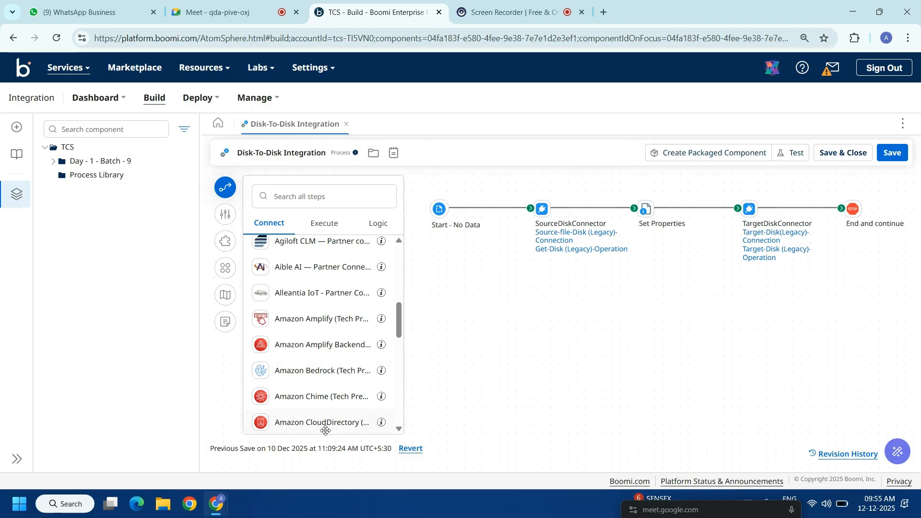
{"action": "left_click_drag", "start_coordinate": [397, 319], "coordinate": [396, 405]}
{"action": "left_click", "coordinate": [333, 417]}
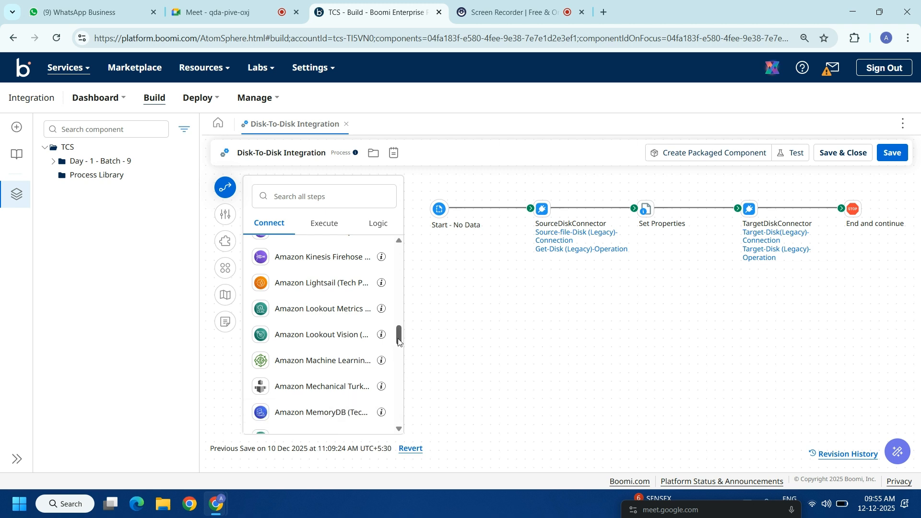
{"action": "left_click_drag", "start_coordinate": [398, 340], "coordinate": [397, 409]}
Search all steps for "sal" and then for "cr", look through the matching connectors, and clear the search
{"action": "left_click", "coordinate": [309, 197]}
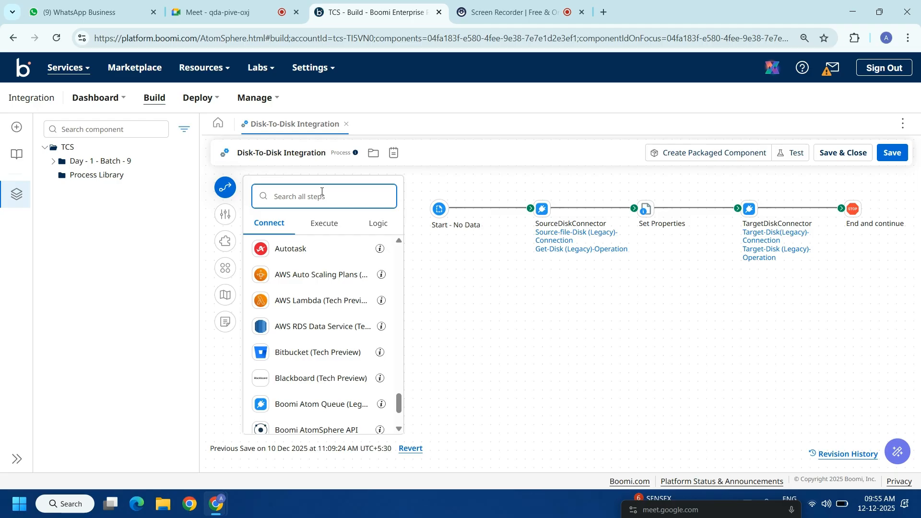
{"action": "type", "text": "sal"}
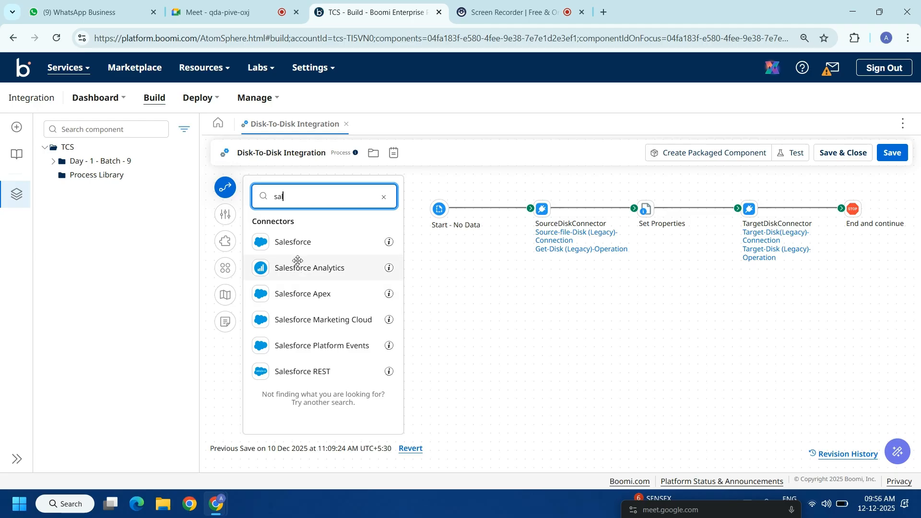
{"action": "left_click", "coordinate": [383, 198]}
{"action": "type", "text": "c"}
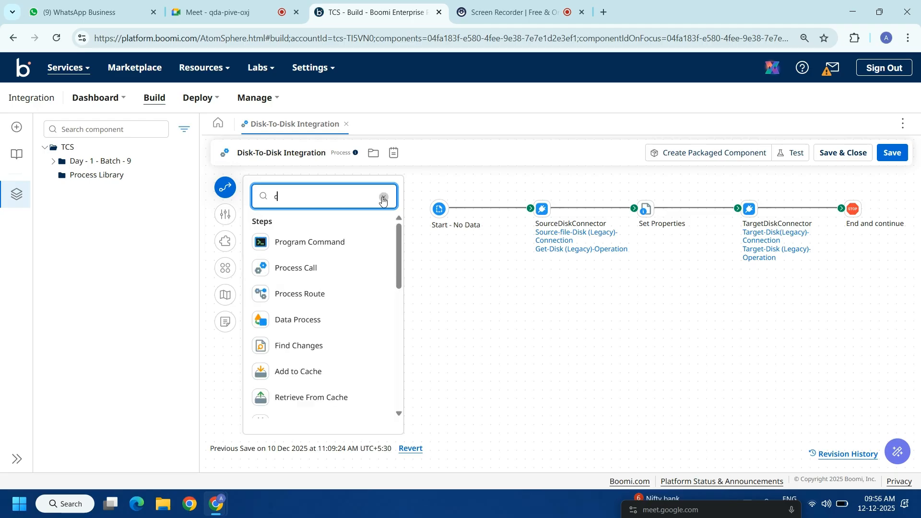
{"action": "type", "text": "r"}
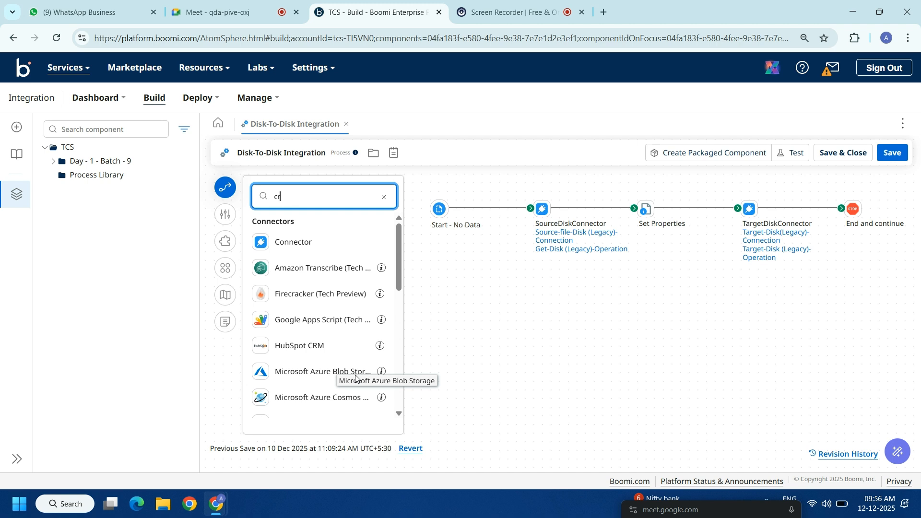
{"action": "scroll", "coordinate": [398, 395], "scroll_direction": "down", "scroll_amount": 5}
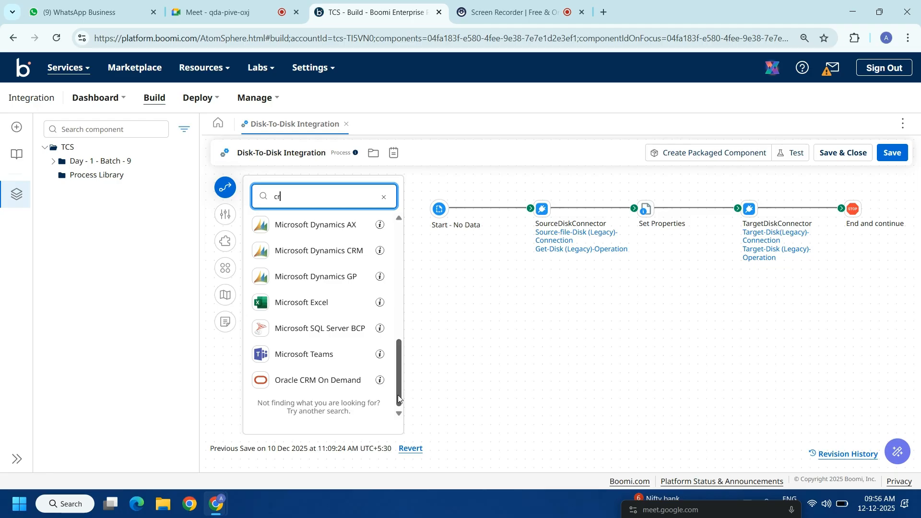
{"action": "left_click", "coordinate": [383, 200]}
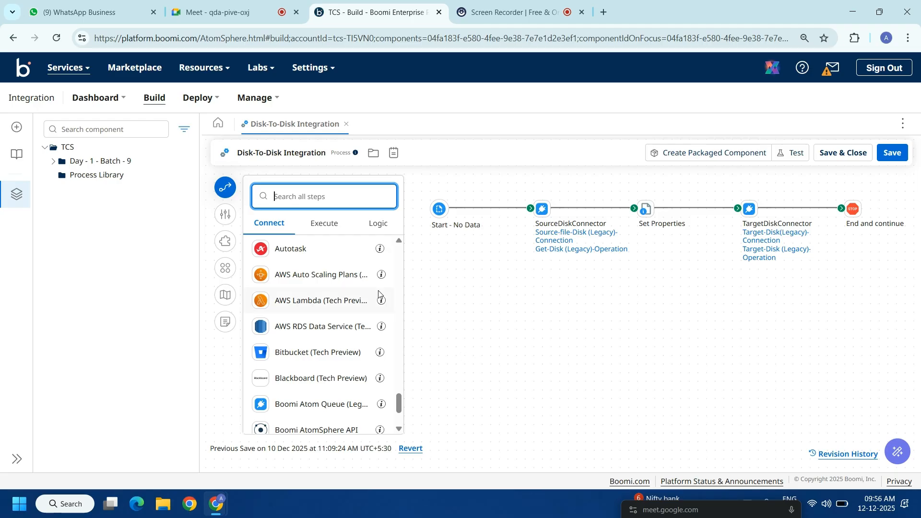
Collapse the All Connectors list and show the Execute steps
{"action": "scroll", "coordinate": [397, 267], "scroll_direction": "up", "scroll_amount": 1}
{"action": "scroll", "coordinate": [397, 267], "scroll_direction": "up", "scroll_amount": 15}
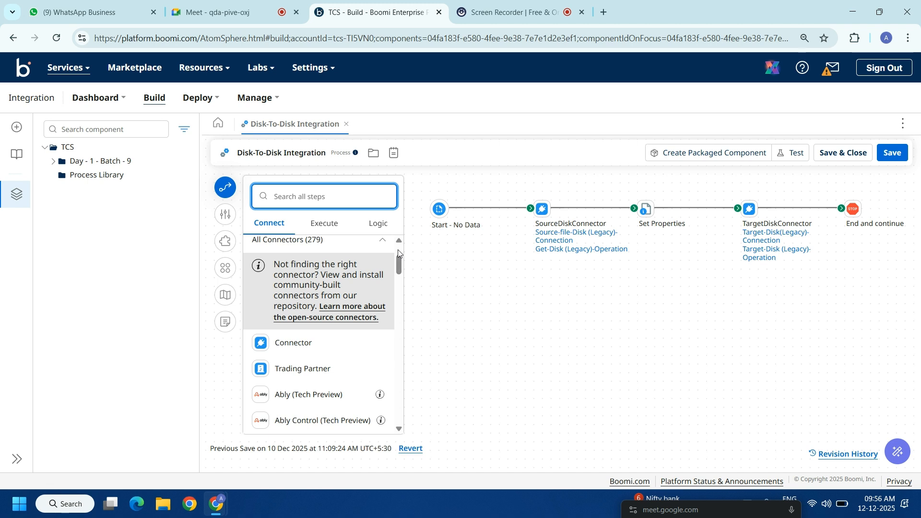
{"action": "scroll", "coordinate": [398, 250], "scroll_direction": "up", "scroll_amount": 4}
{"action": "left_click", "coordinate": [383, 329]}
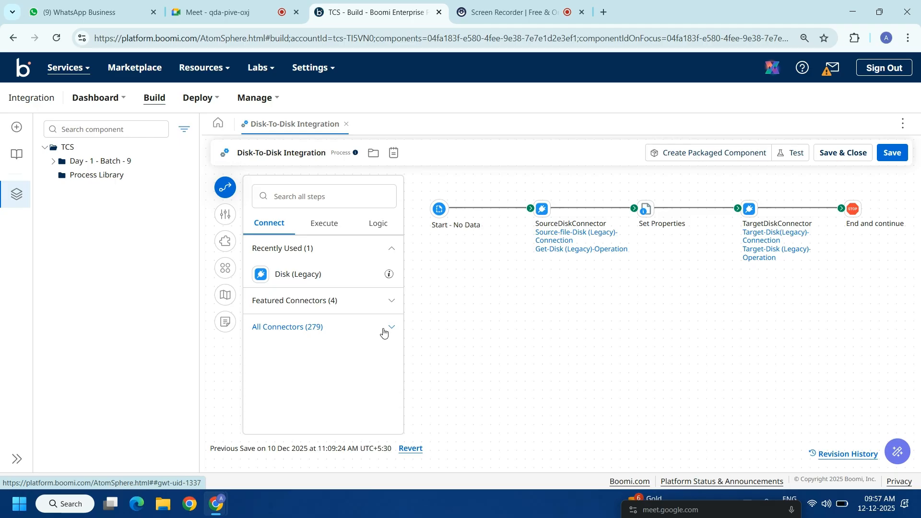
{"action": "left_click", "coordinate": [324, 223]}
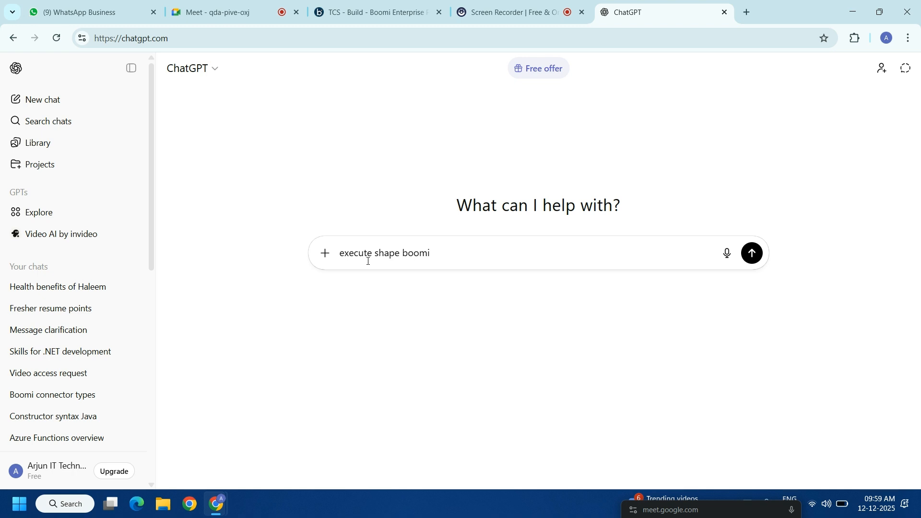
Ask ChatGPT "execute shape boomi simple ans" and read through the answer
{"action": "type", "text": "simple ans"}
{"action": "key", "text": "Return"}
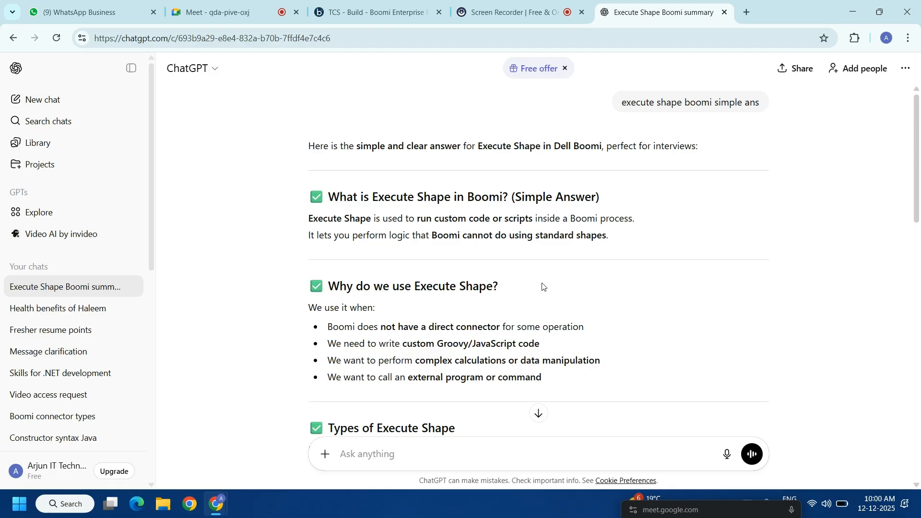
{"action": "left_click_drag", "start_coordinate": [920, 180], "coordinate": [876, 340]}
Ask ChatGPT a follow-up, "execute shape dell boomi", and return to the Boomi process in the browser
{"action": "left_click", "coordinate": [439, 454]}
{"action": "type", "text": "ex"}
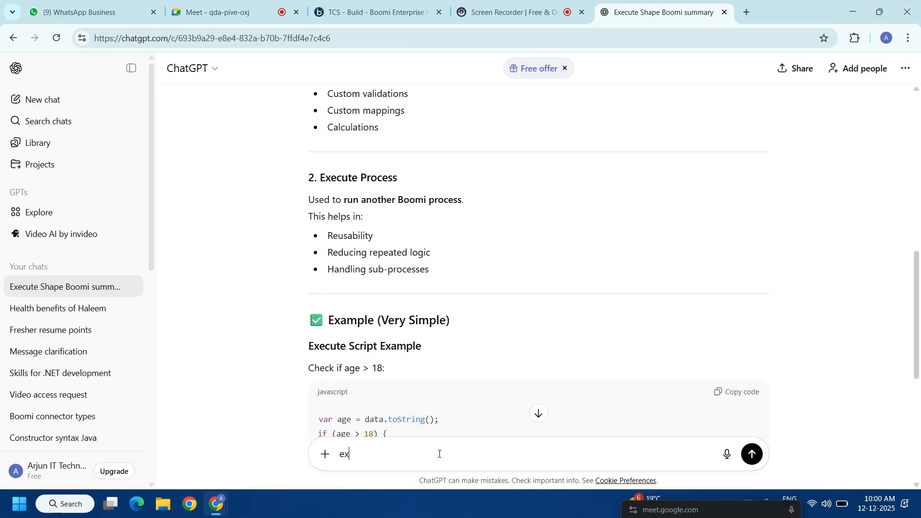
{"action": "type", "text": "ecute shape dell boomi"}
{"action": "key", "text": "Return"}
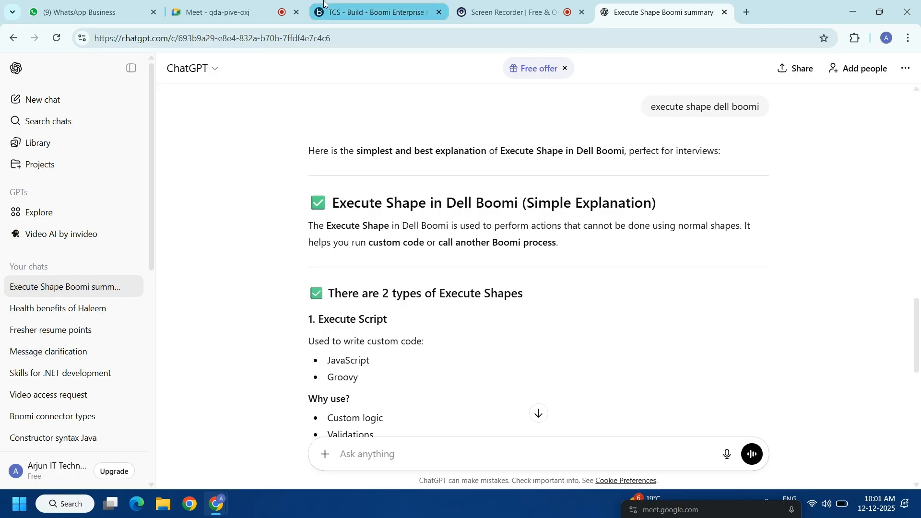
{"action": "left_click", "coordinate": [370, 5]}
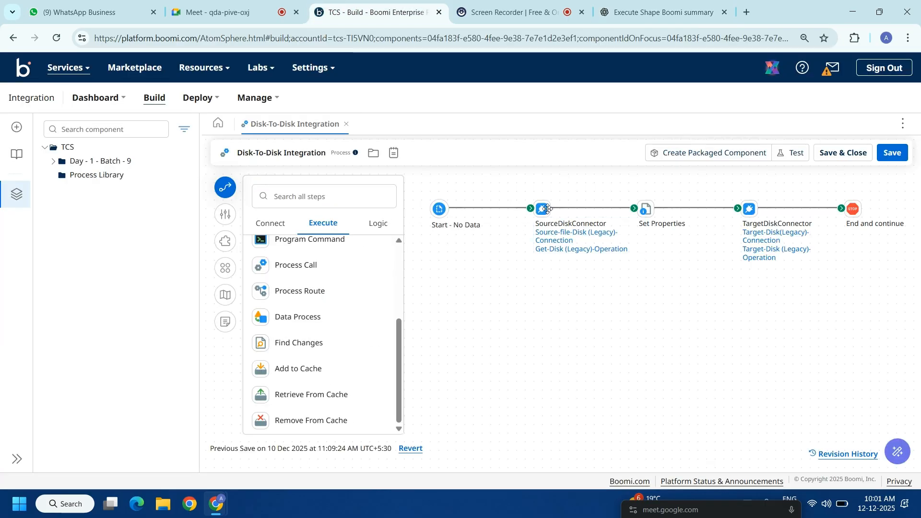
Detach the SourceDiskConnector's outgoing path from Set Properties, place a Message step at its loose end, and accept the empty step settings
{"action": "mouse_move", "coordinate": [536, 209]}
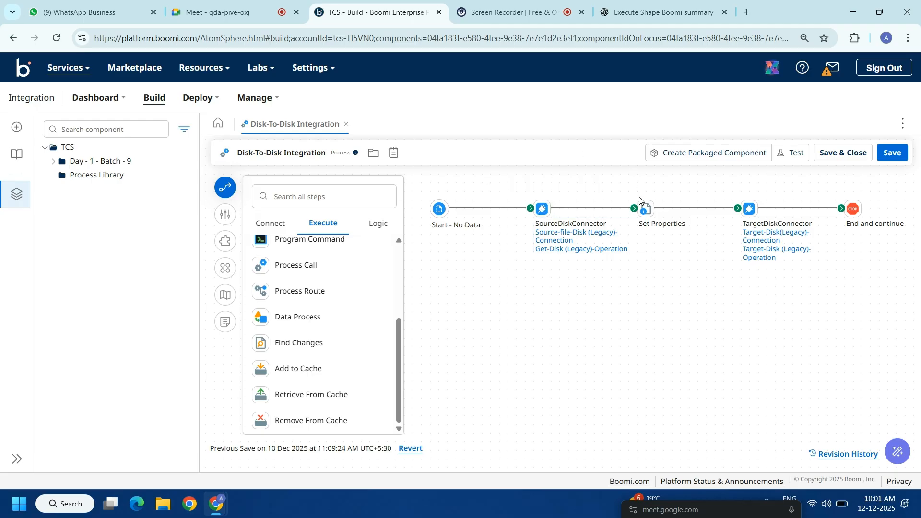
{"action": "mouse_move", "coordinate": [645, 210]}
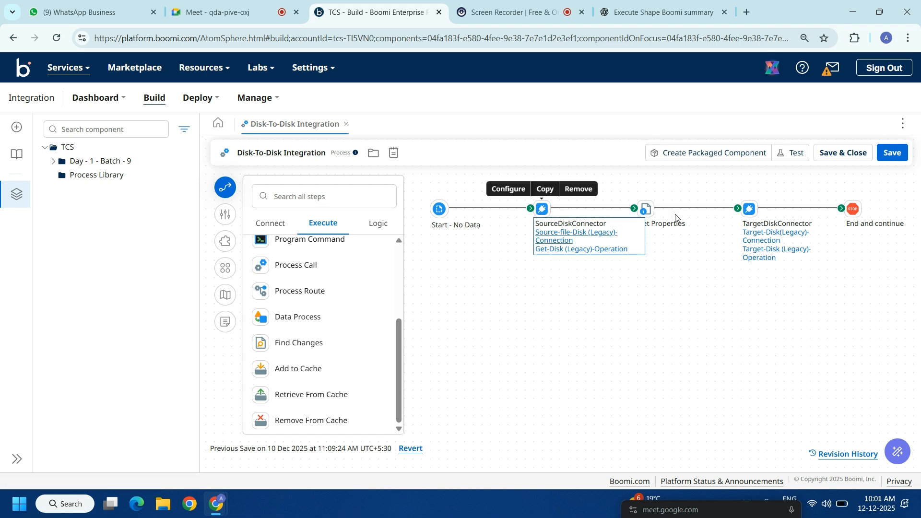
{"action": "left_click_drag", "start_coordinate": [635, 210], "coordinate": [637, 335]}
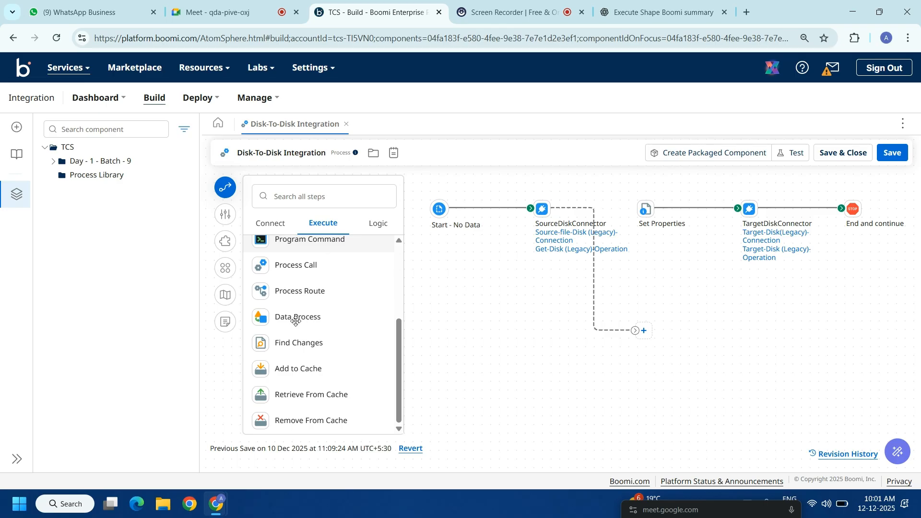
{"action": "scroll", "coordinate": [400, 270], "scroll_direction": "up", "scroll_amount": 3}
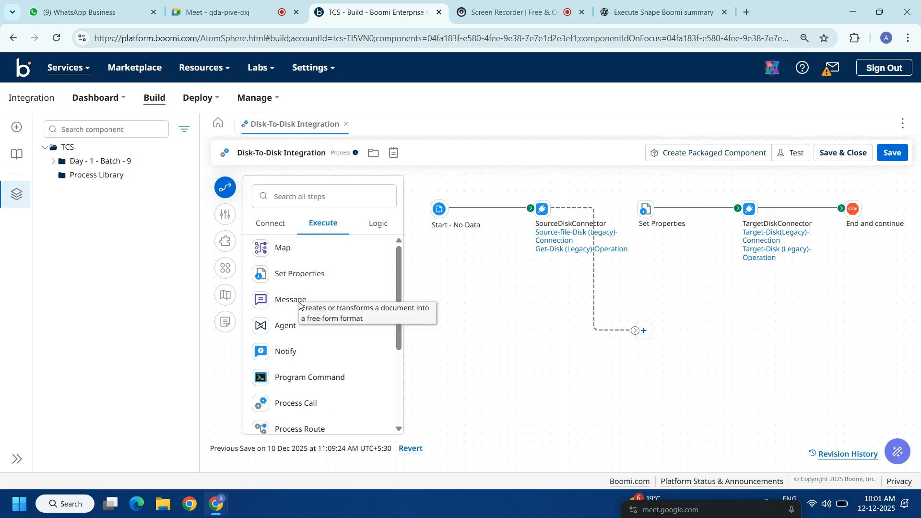
{"action": "left_click_drag", "start_coordinate": [295, 301], "coordinate": [692, 344]}
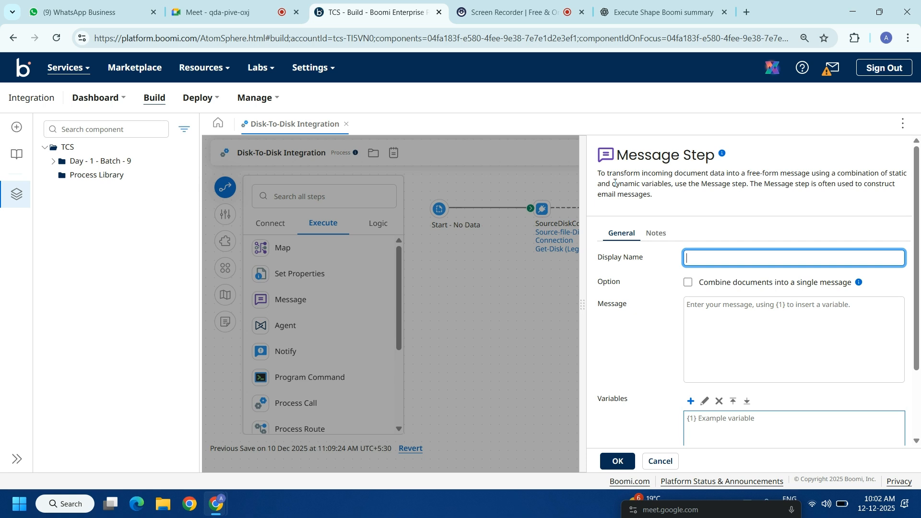
{"action": "left_click_drag", "start_coordinate": [597, 173], "coordinate": [709, 176]}
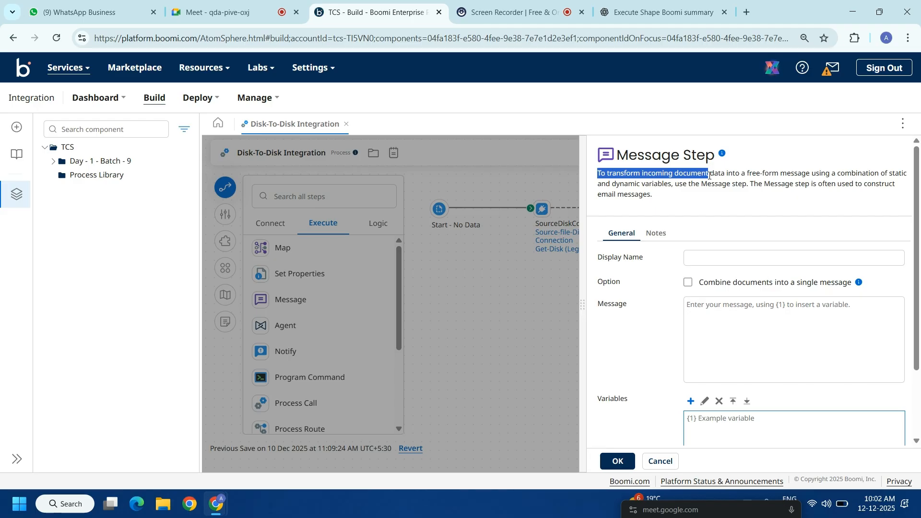
{"action": "left_click", "coordinate": [618, 461]}
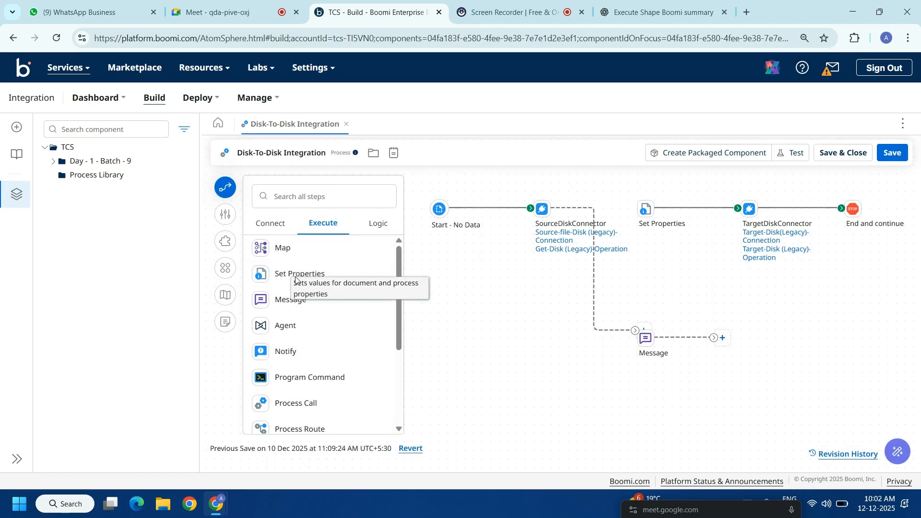
Place a Set Properties step after the Message step without configuring it, and show the Logic steps
{"action": "left_click_drag", "start_coordinate": [288, 274], "coordinate": [744, 339]}
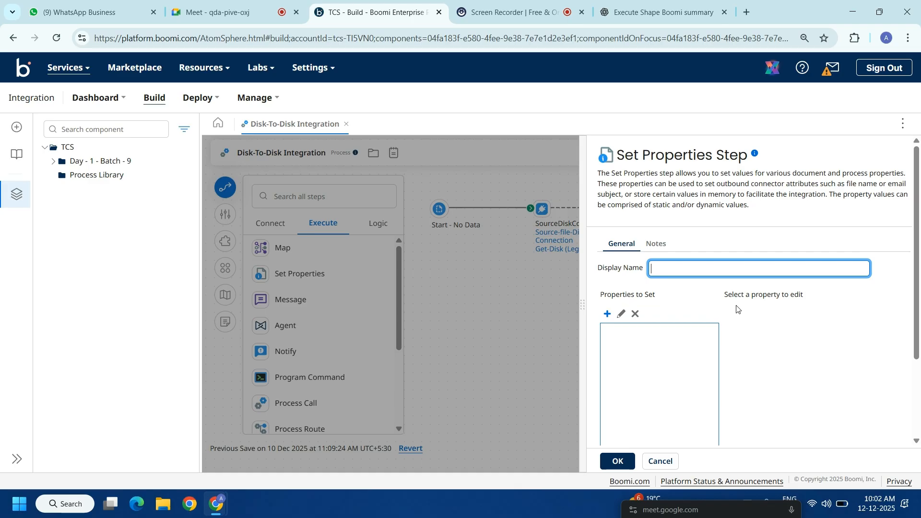
{"action": "left_click", "coordinate": [534, 336]}
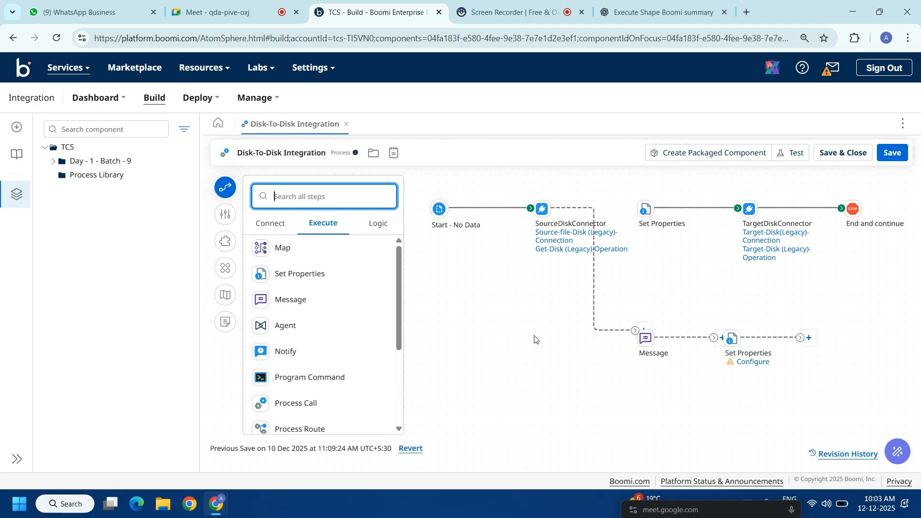
{"action": "left_click", "coordinate": [378, 224]}
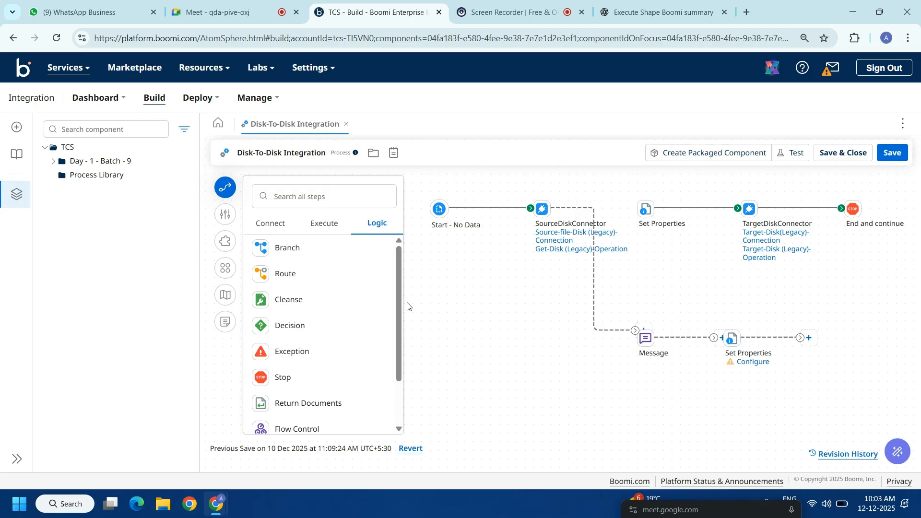
Remove the added Message step and the unconfigured Set Properties step from the process
{"action": "left_click", "coordinate": [651, 334]}
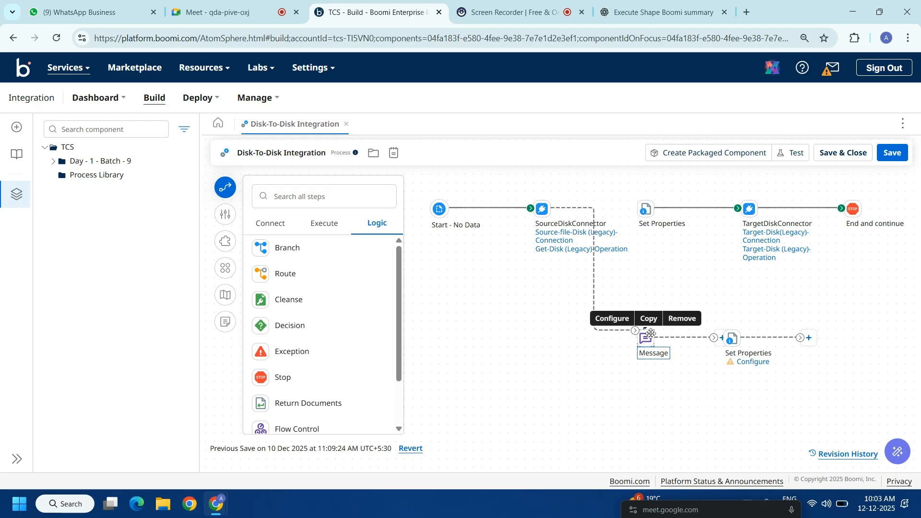
{"action": "double_click", "coordinate": [650, 333]}
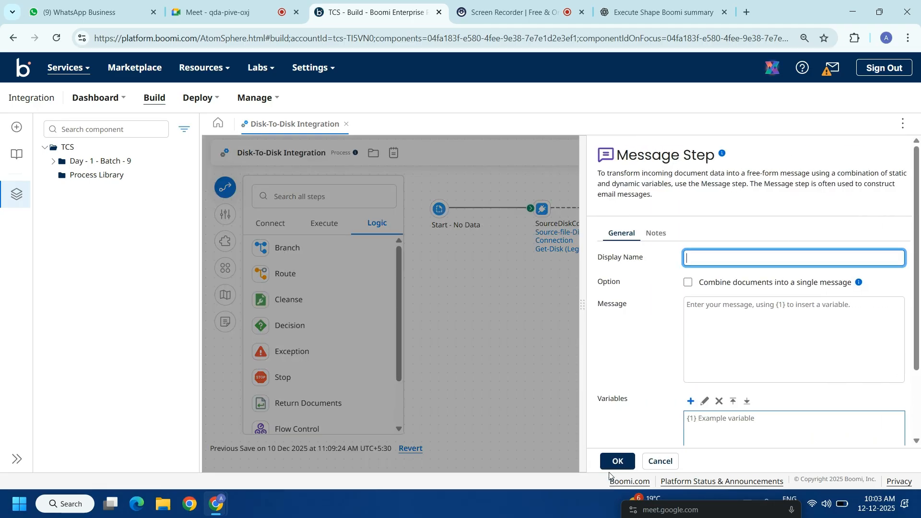
{"action": "left_click", "coordinate": [617, 461]}
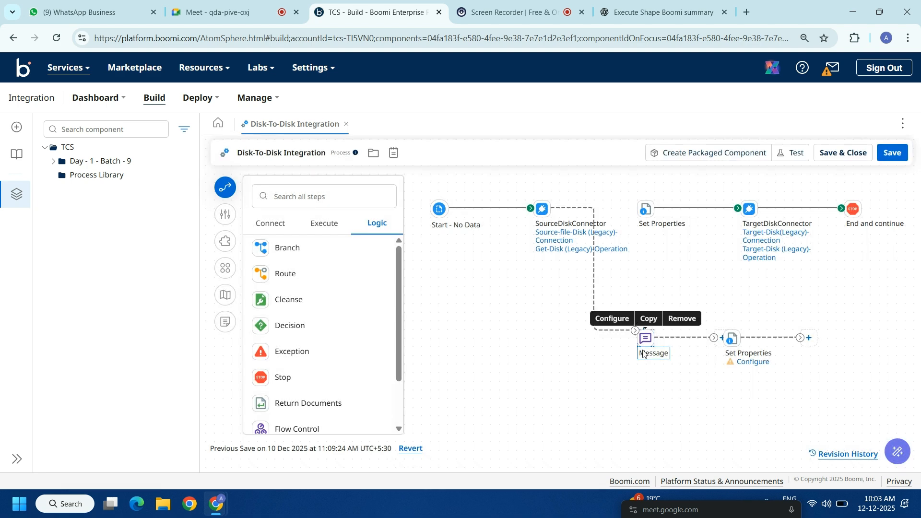
{"action": "left_click", "coordinate": [676, 319]}
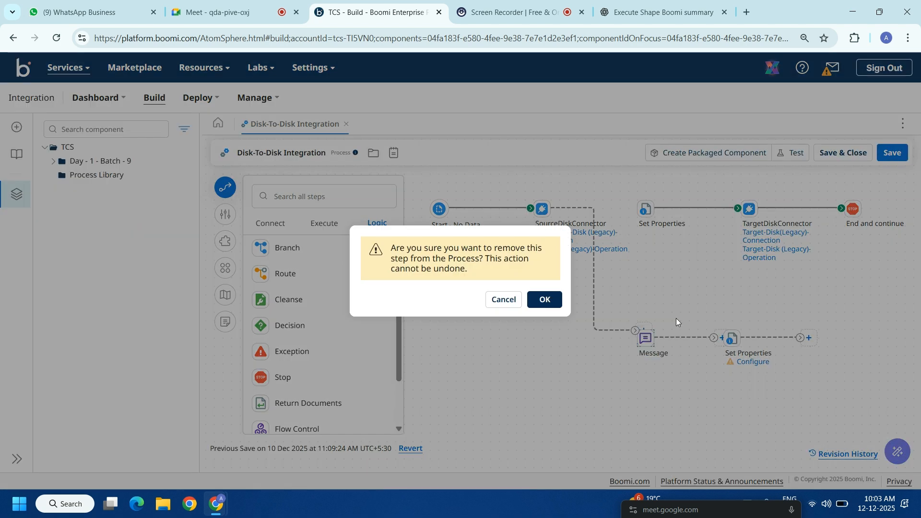
{"action": "left_click", "coordinate": [546, 300]}
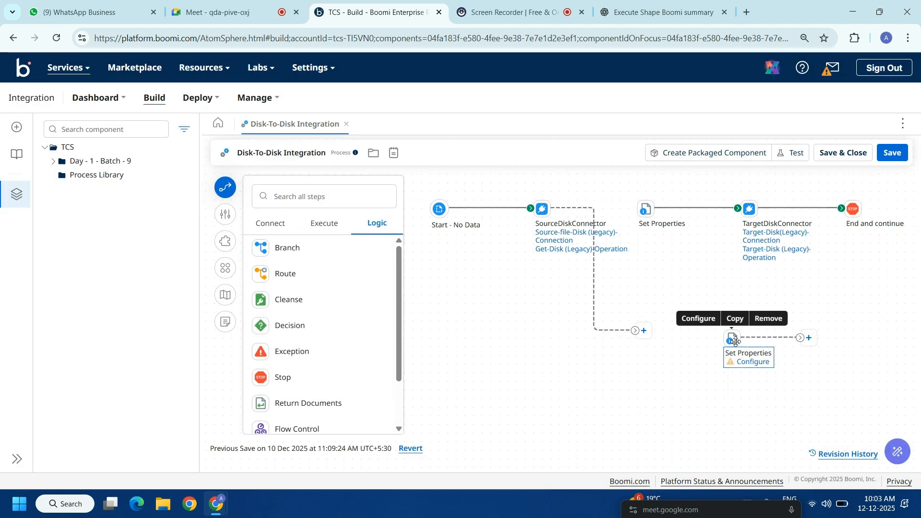
{"action": "mouse_move", "coordinate": [740, 336]}
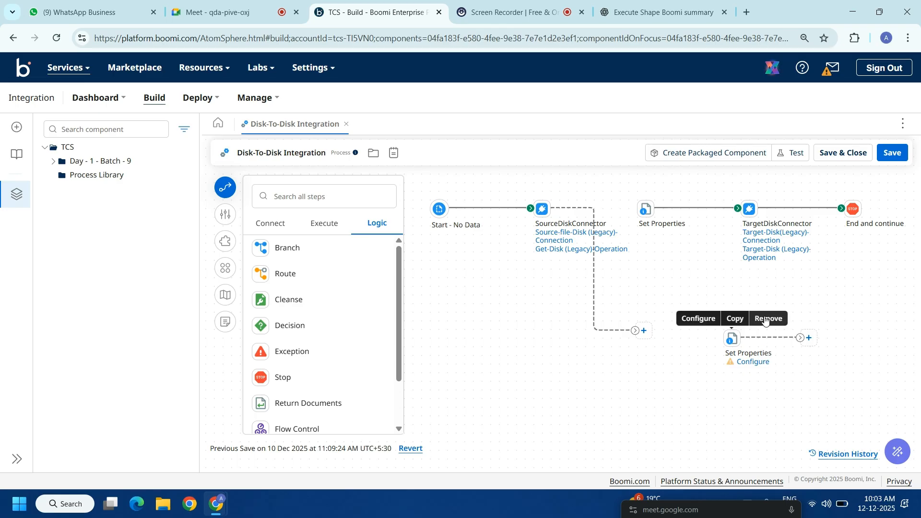
{"action": "left_click", "coordinate": [765, 317]}
{"action": "left_click", "coordinate": [542, 300]}
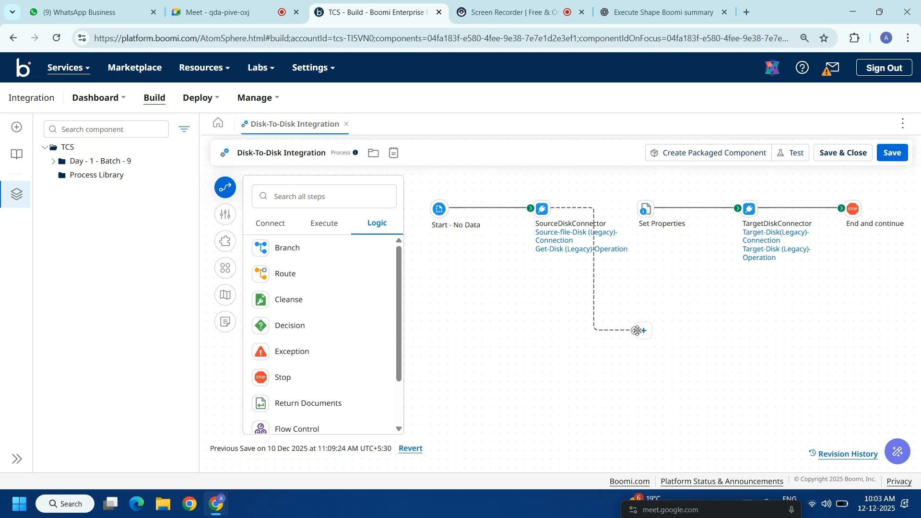
Reconnect the SourceDiskConnector's outgoing path to the original Set Properties step and save the process
{"action": "left_click_drag", "start_coordinate": [643, 331], "coordinate": [645, 209]}
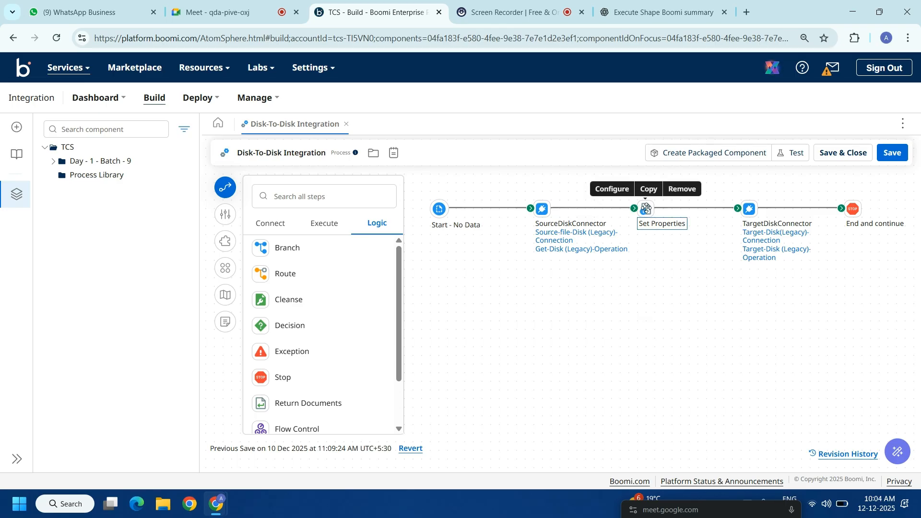
{"action": "left_click", "coordinate": [891, 152]}
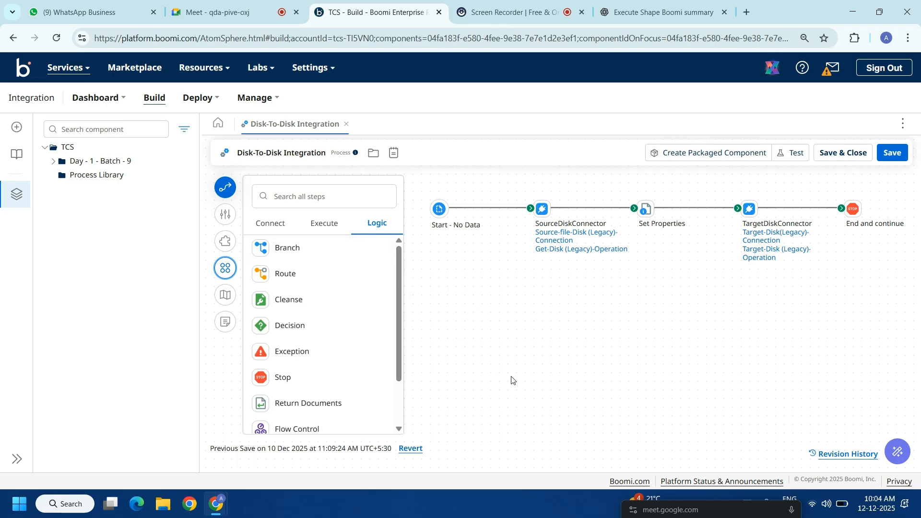
Look through the full list of Execute steps and then the Logic steps
{"action": "left_click", "coordinate": [326, 233]}
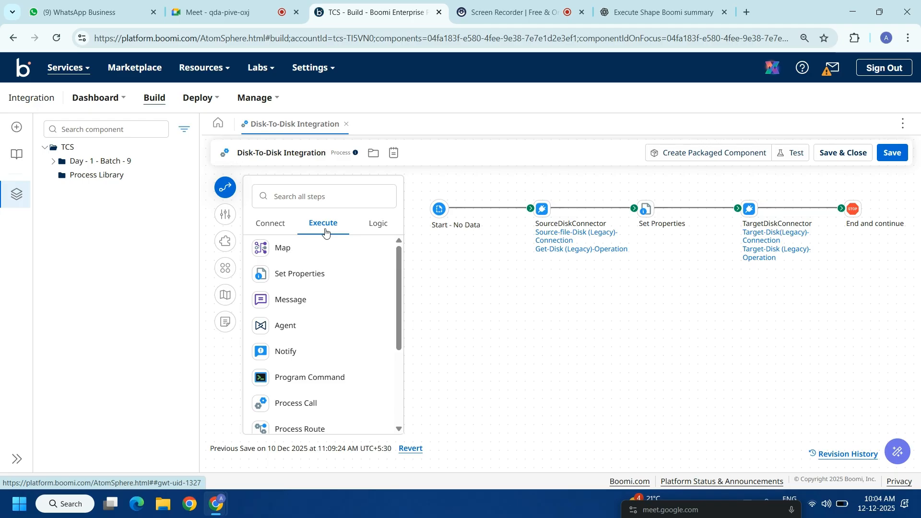
{"action": "scroll", "coordinate": [392, 399], "scroll_direction": "down", "scroll_amount": 3}
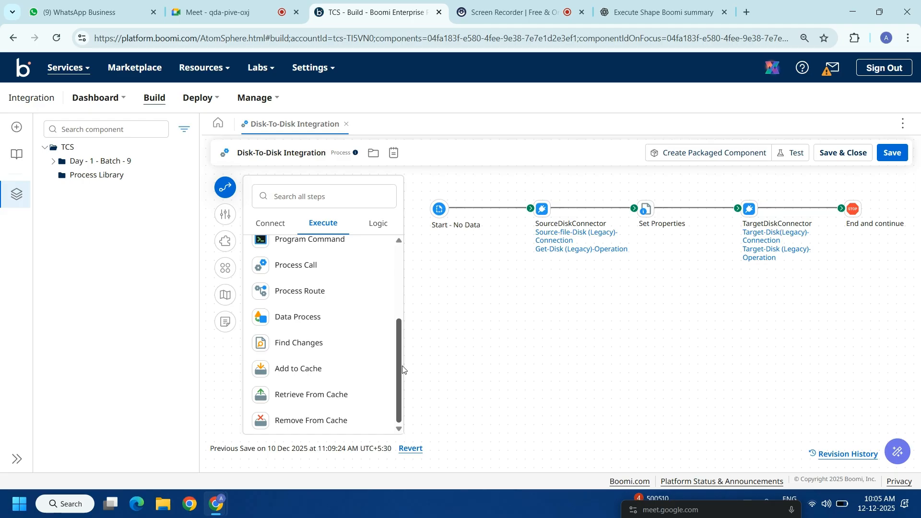
{"action": "left_click", "coordinate": [378, 224]}
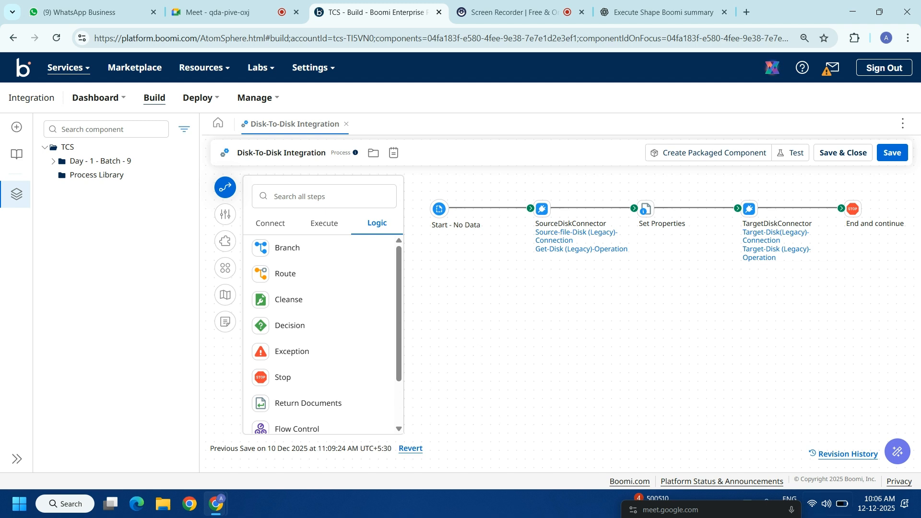
Open the presentation "What is Decision shape in boomi" from the Decision shape folder in Dell Boomi RealTime Project, and view slide 2
{"action": "key", "text": "super+d"}
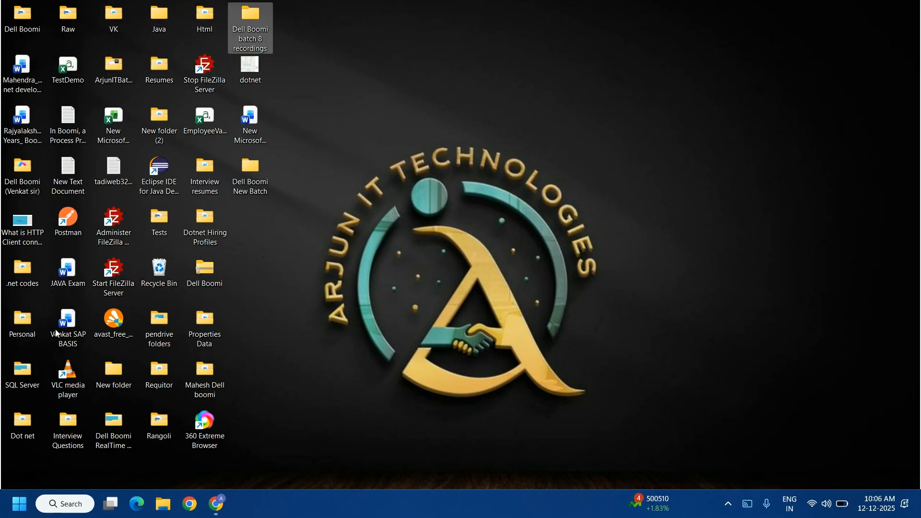
{"action": "double_click", "coordinate": [122, 437]}
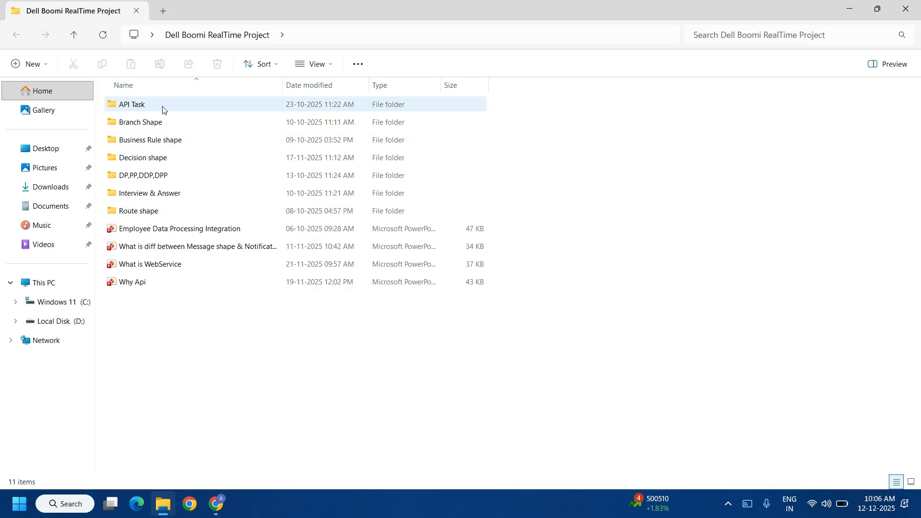
{"action": "double_click", "coordinate": [162, 159]}
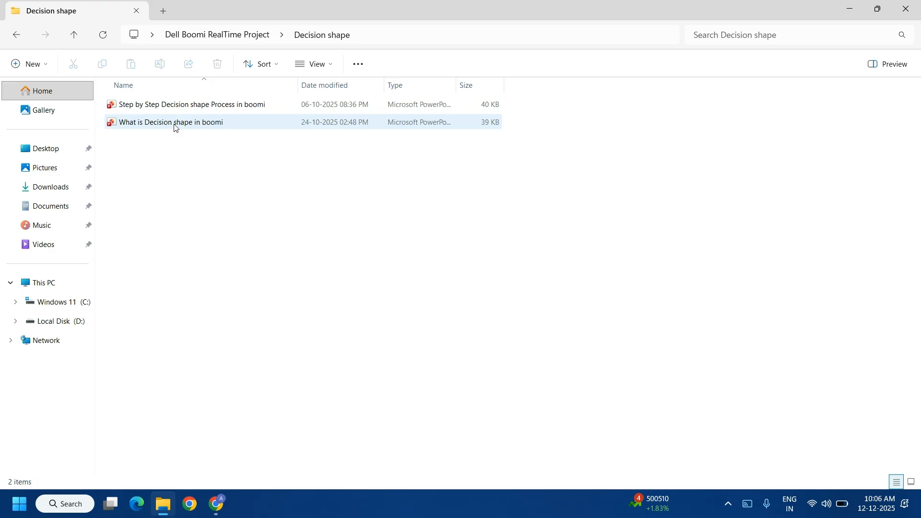
{"action": "double_click", "coordinate": [175, 123]}
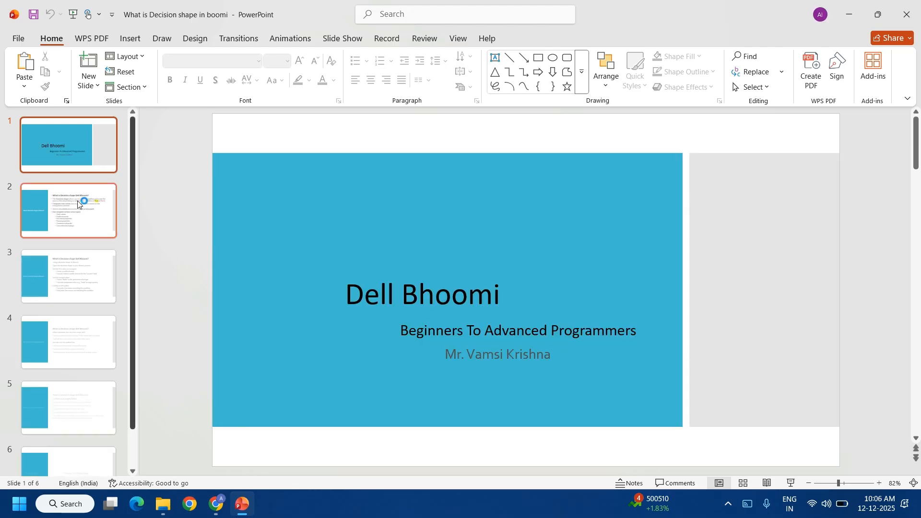
{"action": "left_click", "coordinate": [78, 203]}
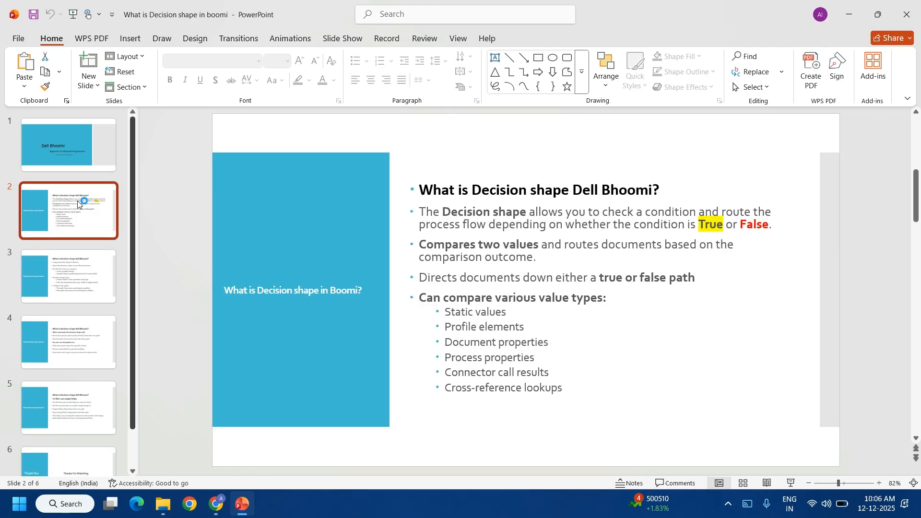